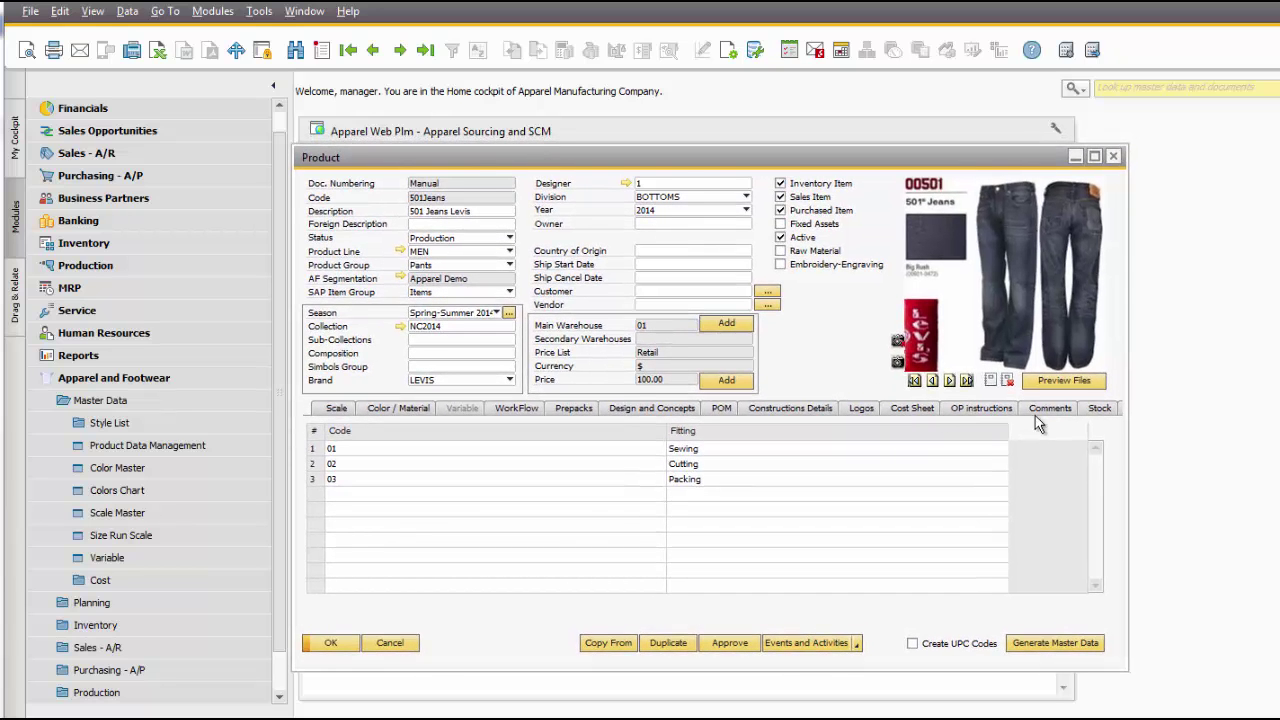
# Start a new cost sheet for the 501Jeans product with code 501Jeans and description "501 Jeans".
pyautogui.click(914, 413)
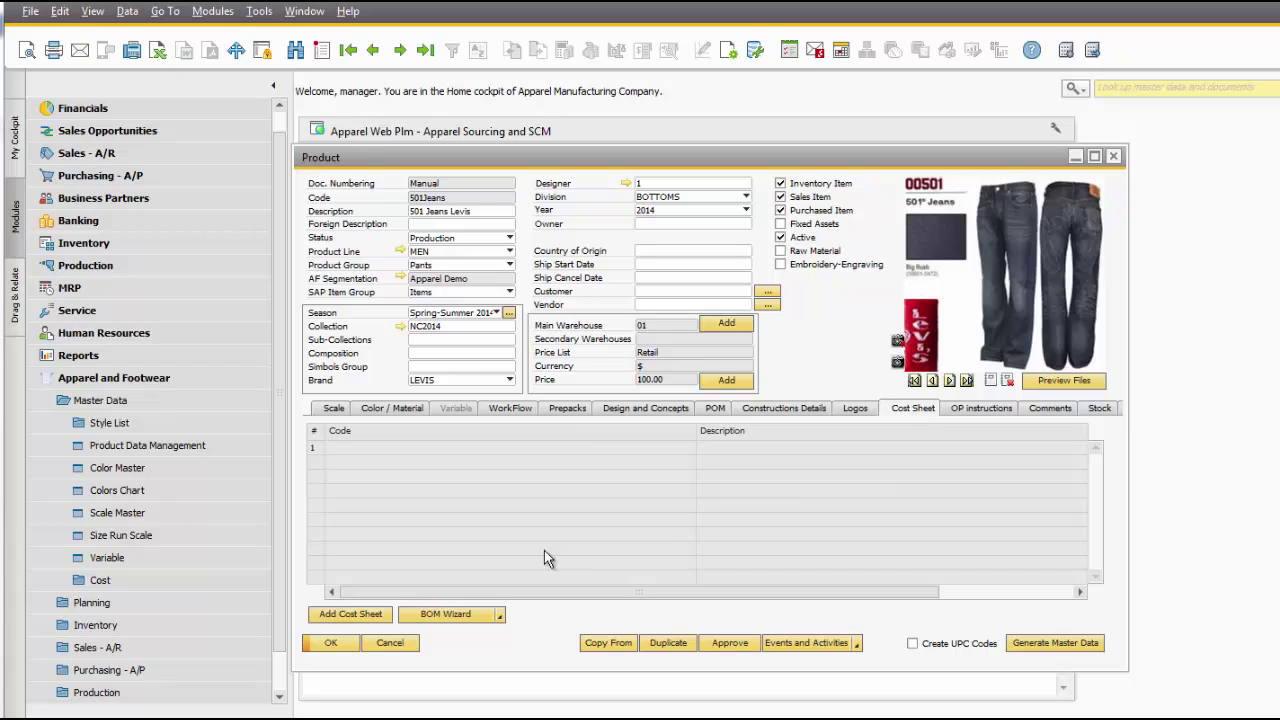
pyautogui.click(369, 614)
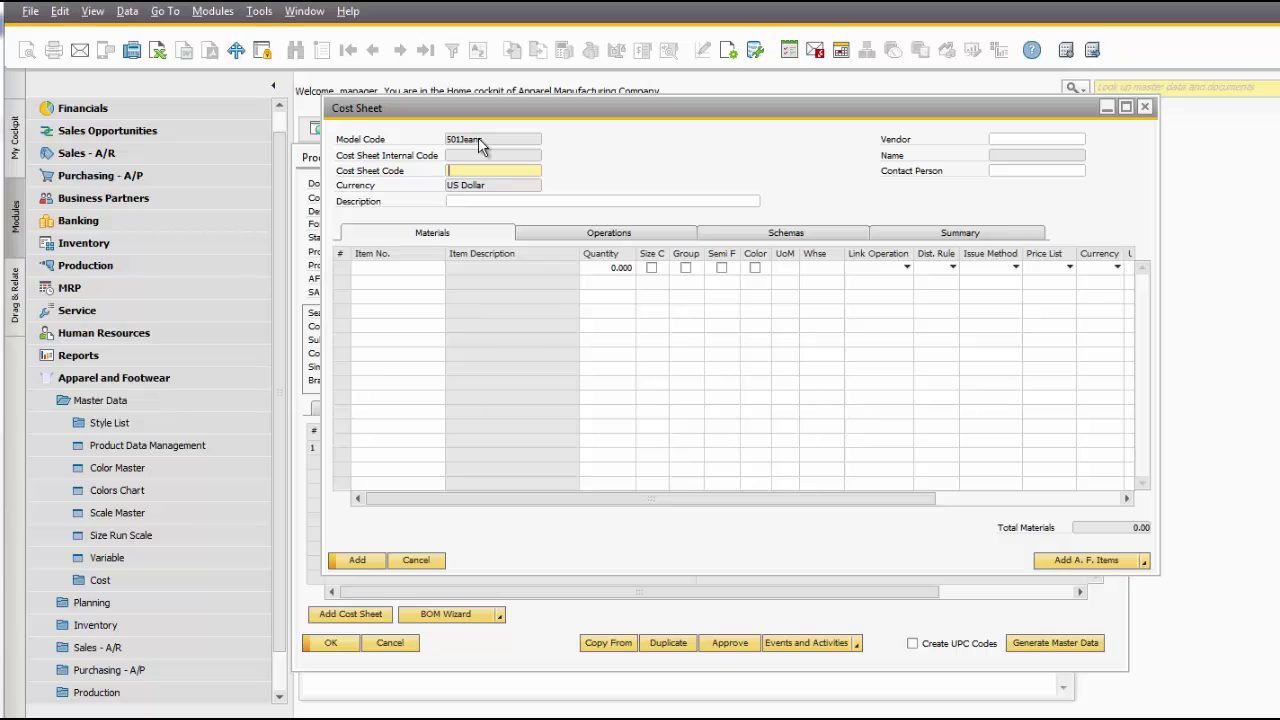
pyautogui.write('501Jeans')
pyautogui.click(467, 203)
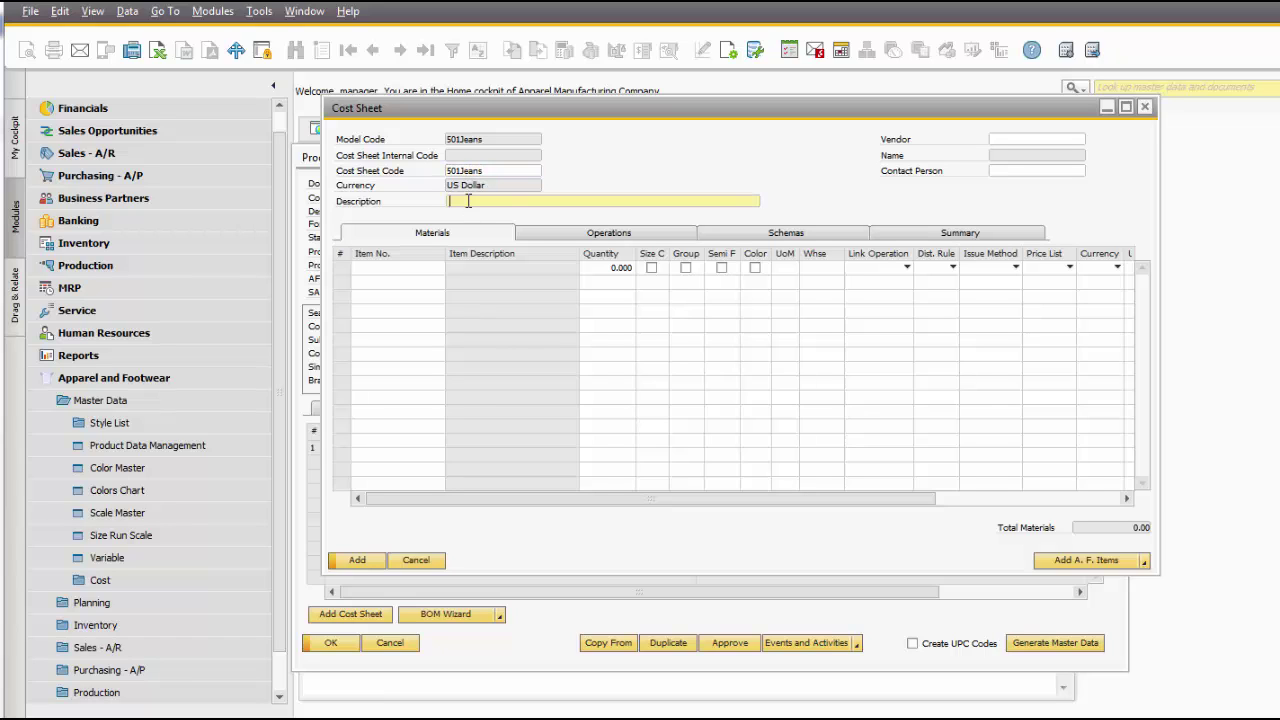
pyautogui.write('501 Jeans')
# Add item Jeans.010 (FabricJeans DTT White) as the first material of the cost sheet.
pyautogui.click(433, 269)
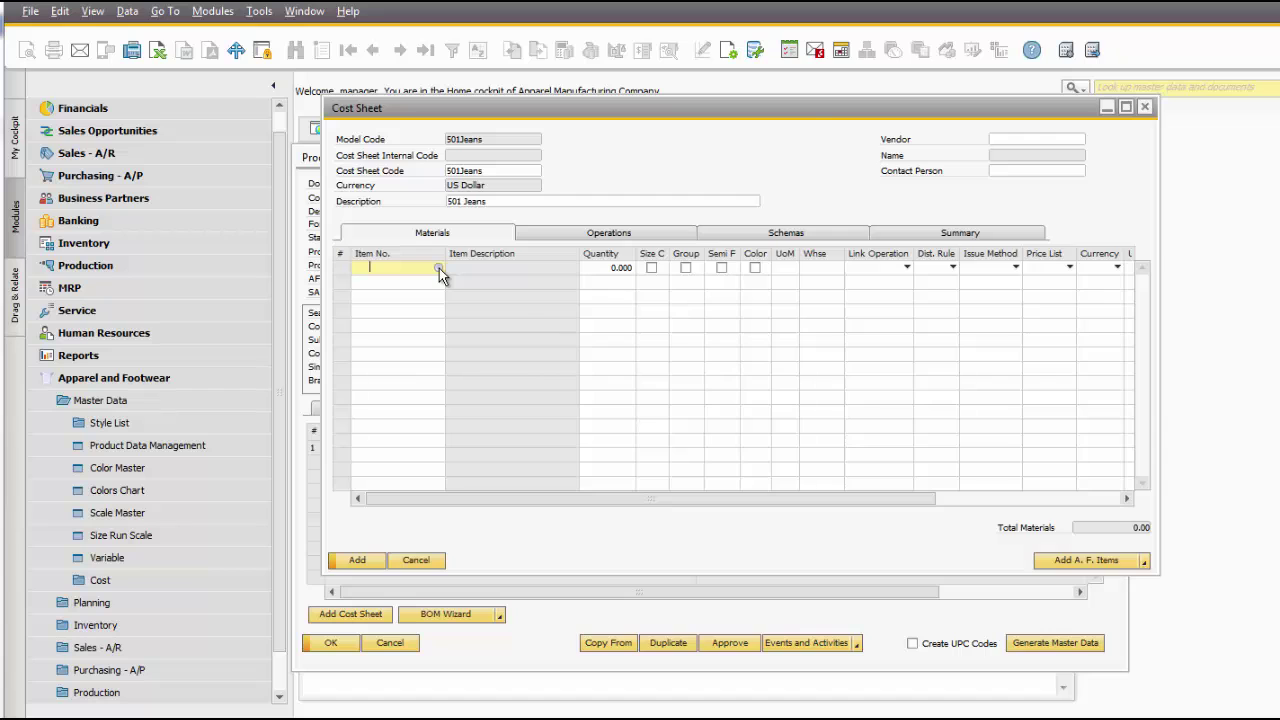
pyautogui.click(439, 268)
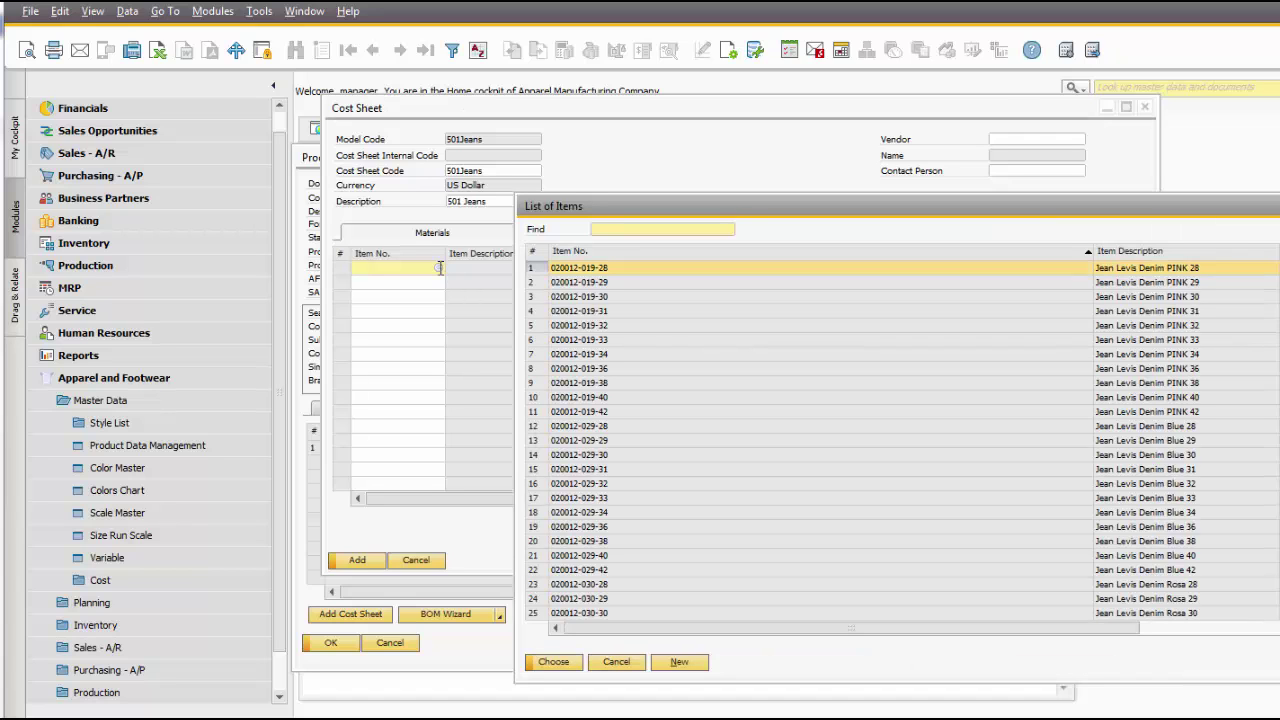
pyautogui.write('Jenas')
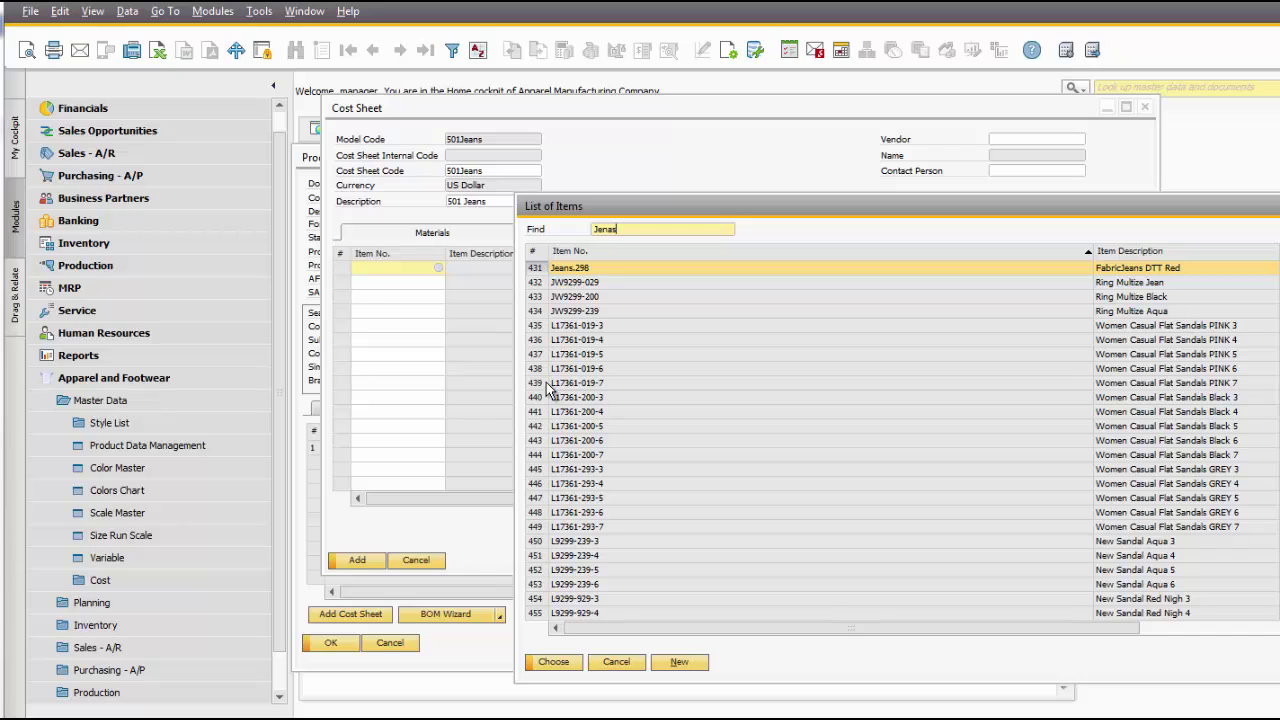
pyautogui.scroll(3, 677, 345)
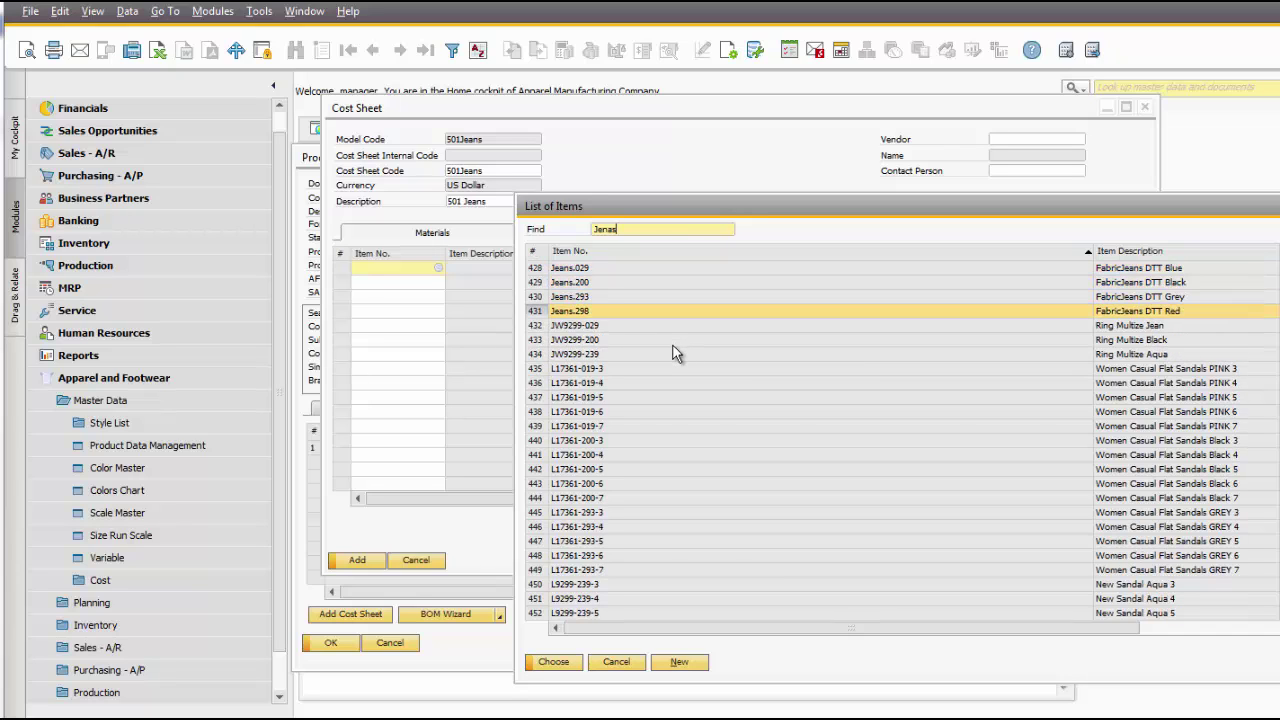
pyautogui.click(637, 298)
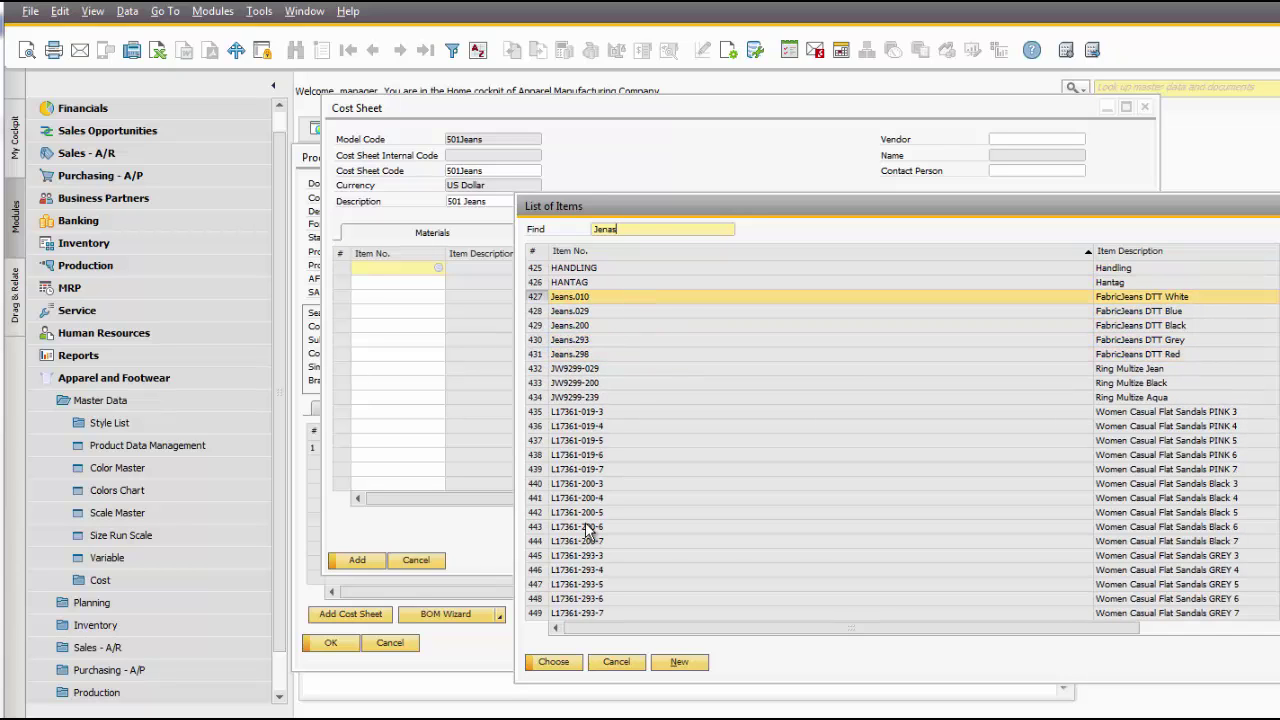
pyautogui.click(547, 665)
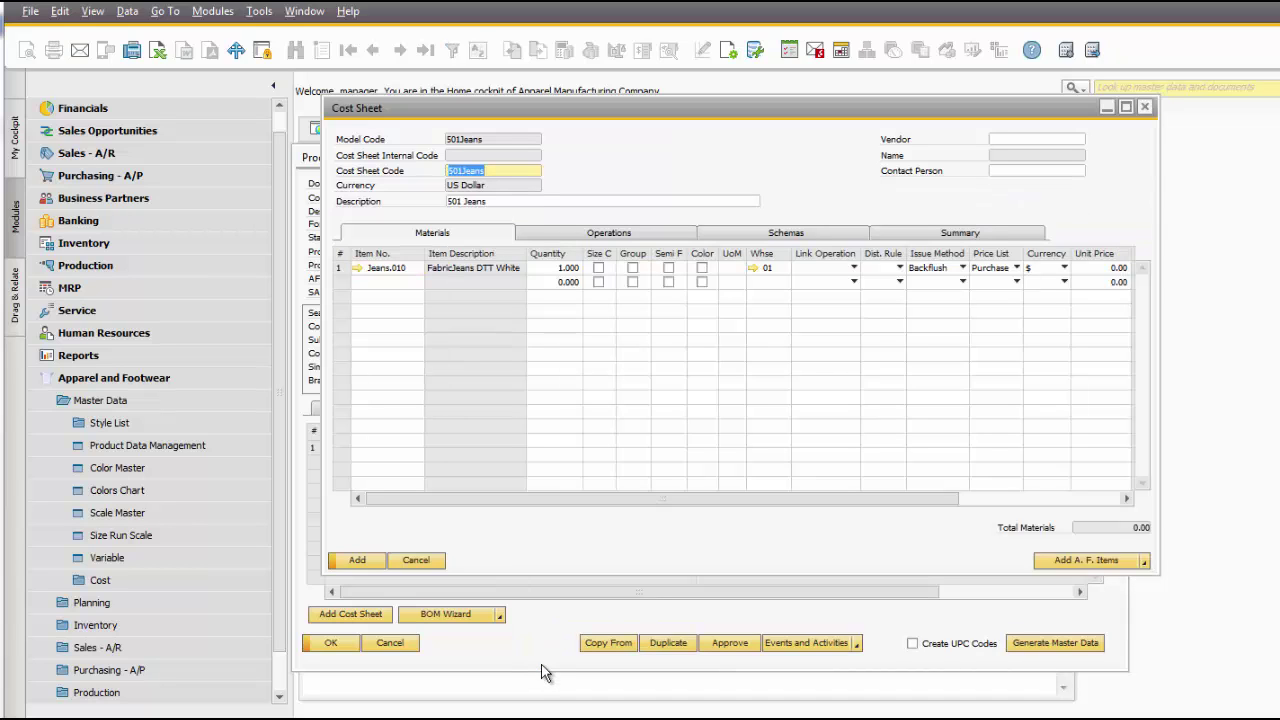
# Search the items for "Tags" and add TagsT1-029-28 as the second material.
pyautogui.click(409, 282)
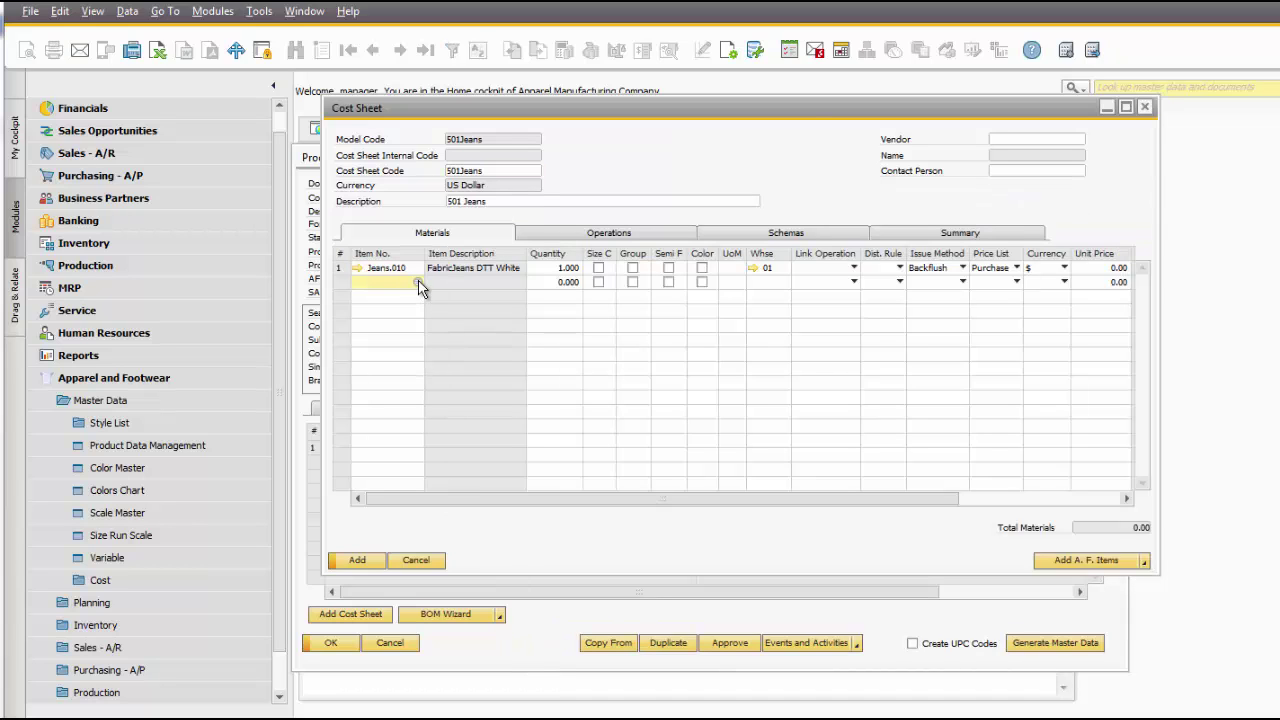
pyautogui.click(418, 284)
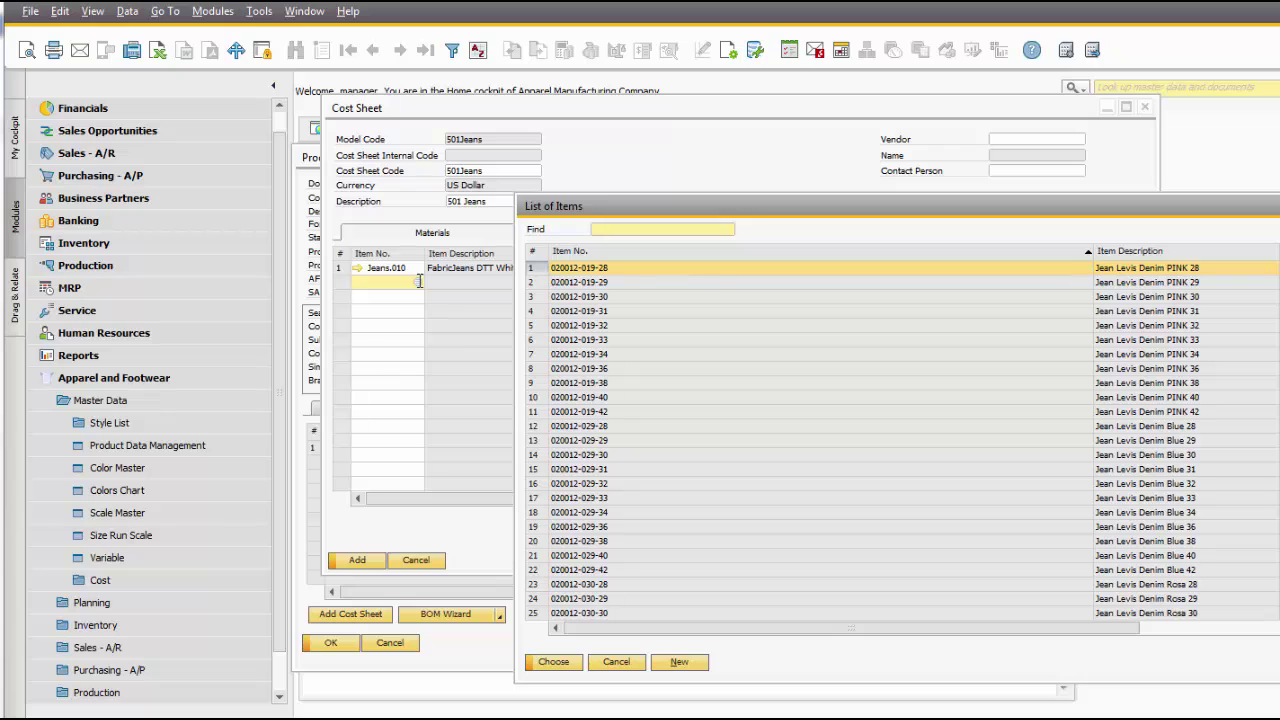
pyautogui.write('Tags')
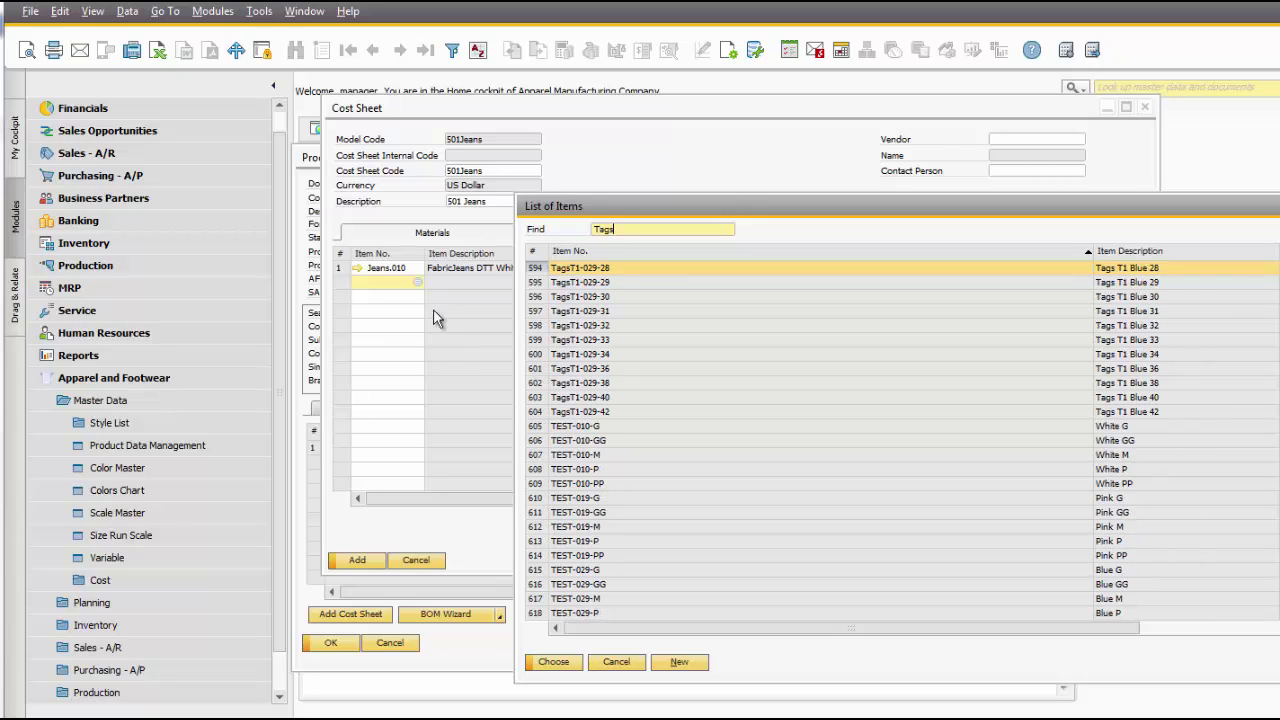
pyautogui.click(572, 664)
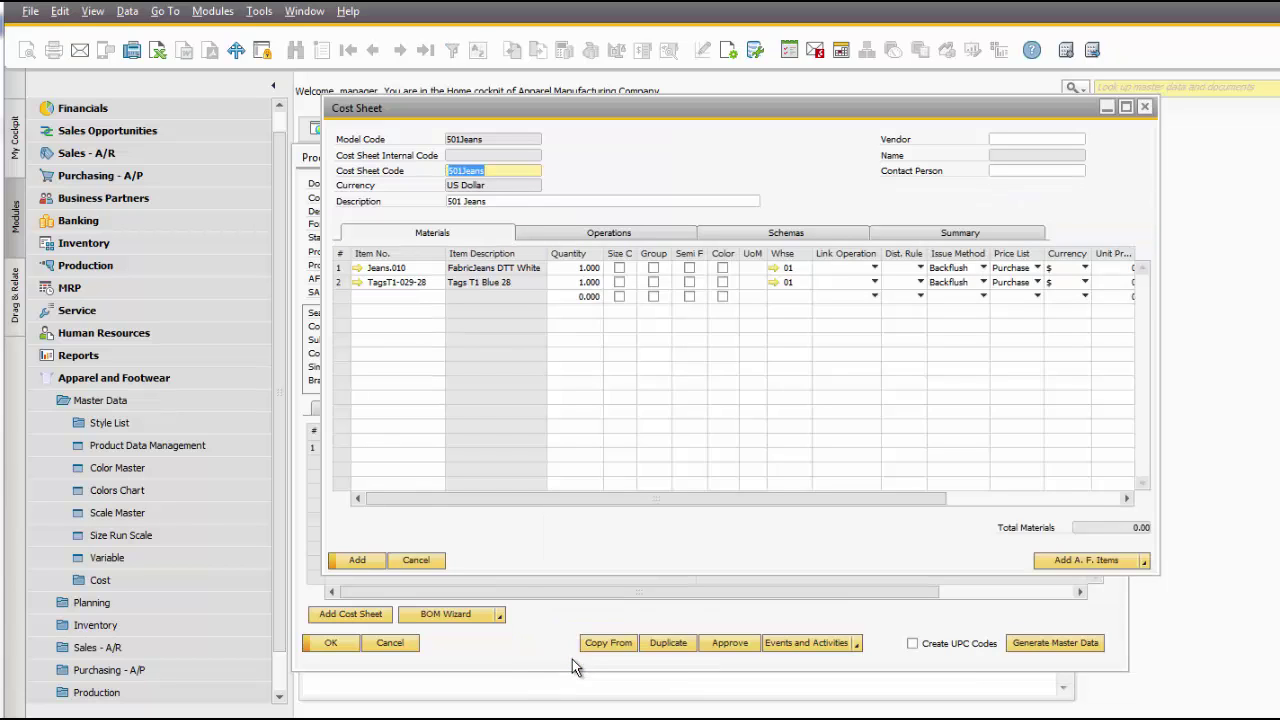
# Search the items for "Zi" and add Zipper-200-1 as the third material.
pyautogui.click(437, 296)
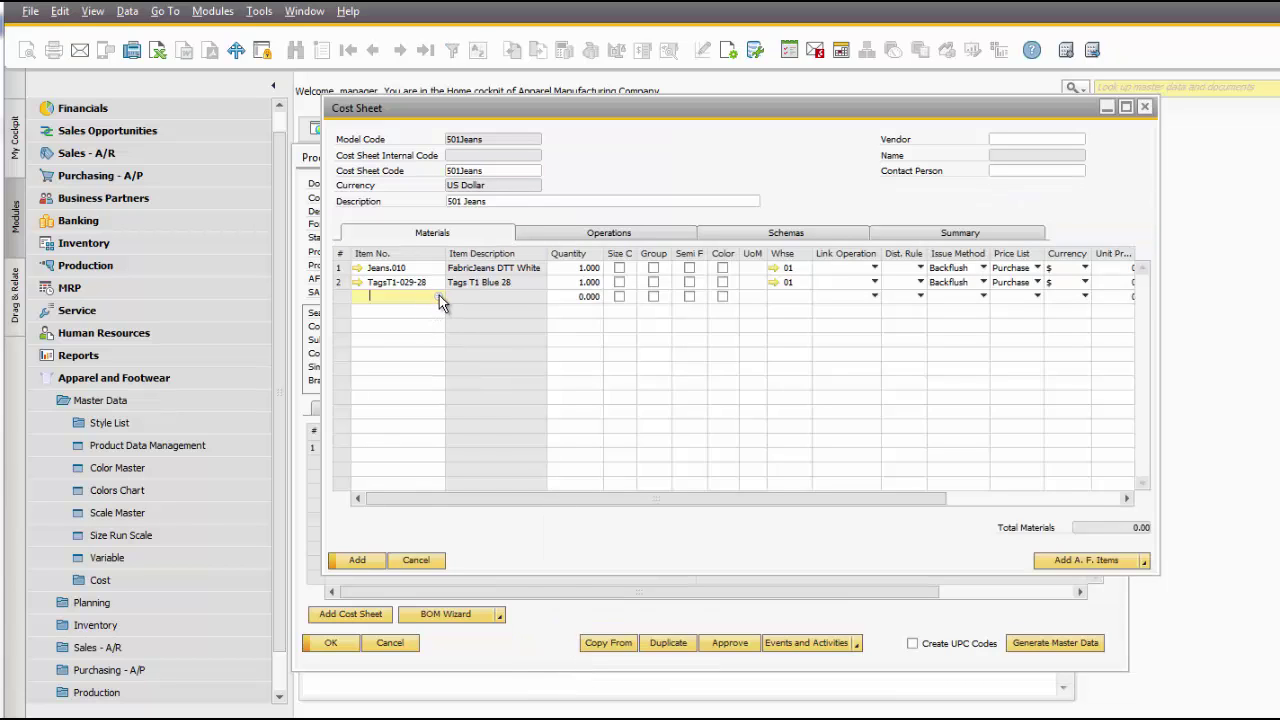
pyautogui.click(440, 296)
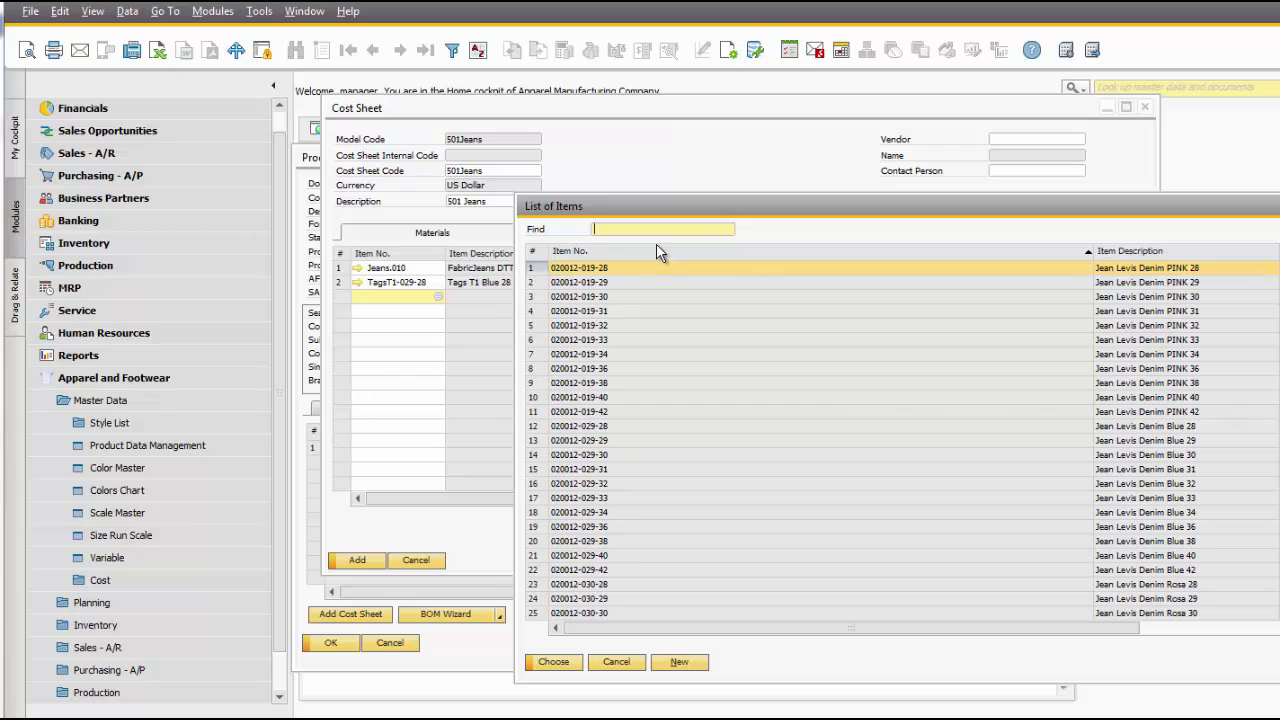
pyautogui.write('Zi')
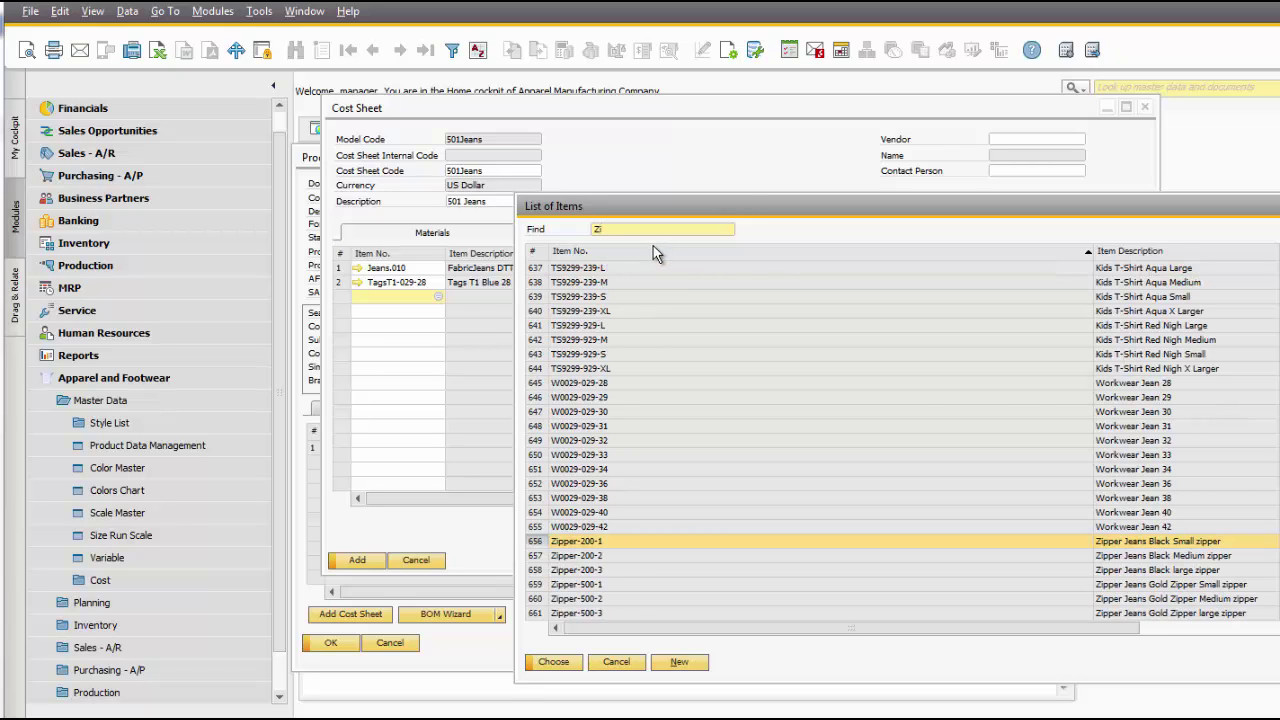
pyautogui.click(553, 662)
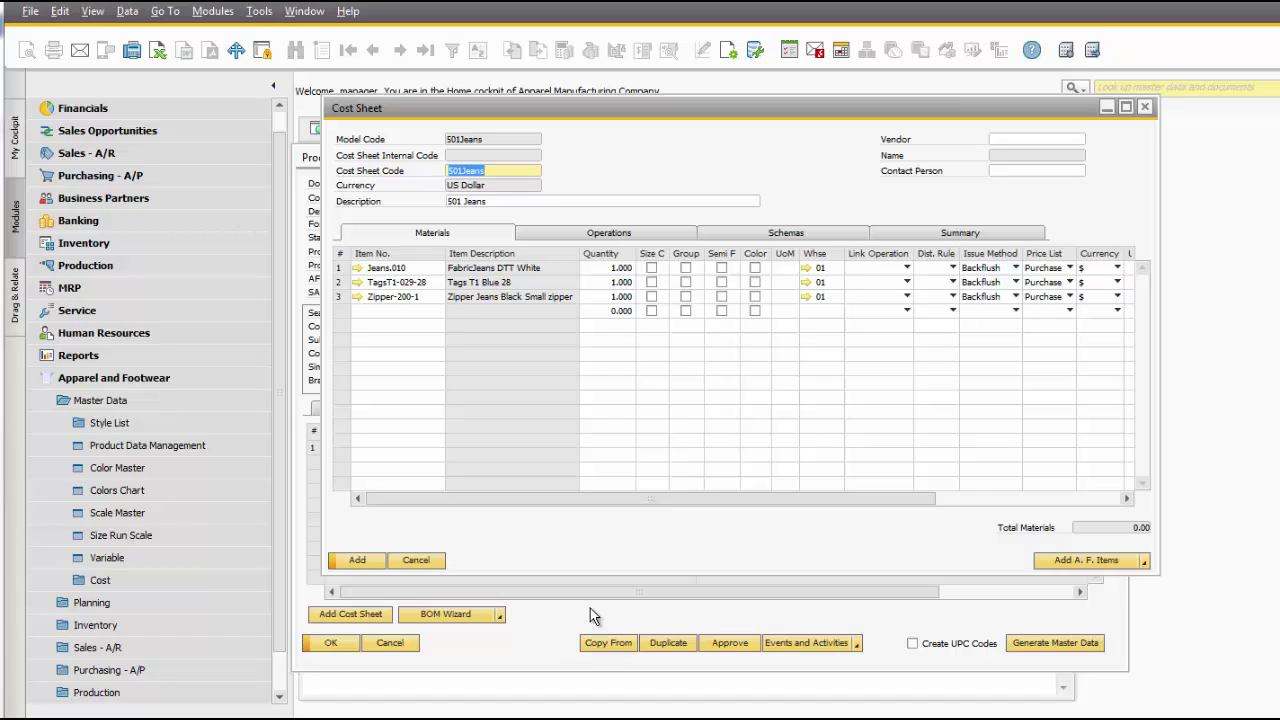
# Set the quantity of the Jeans.010 fabric to 3.
pyautogui.click(629, 270)
pyautogui.press('BackSpace')
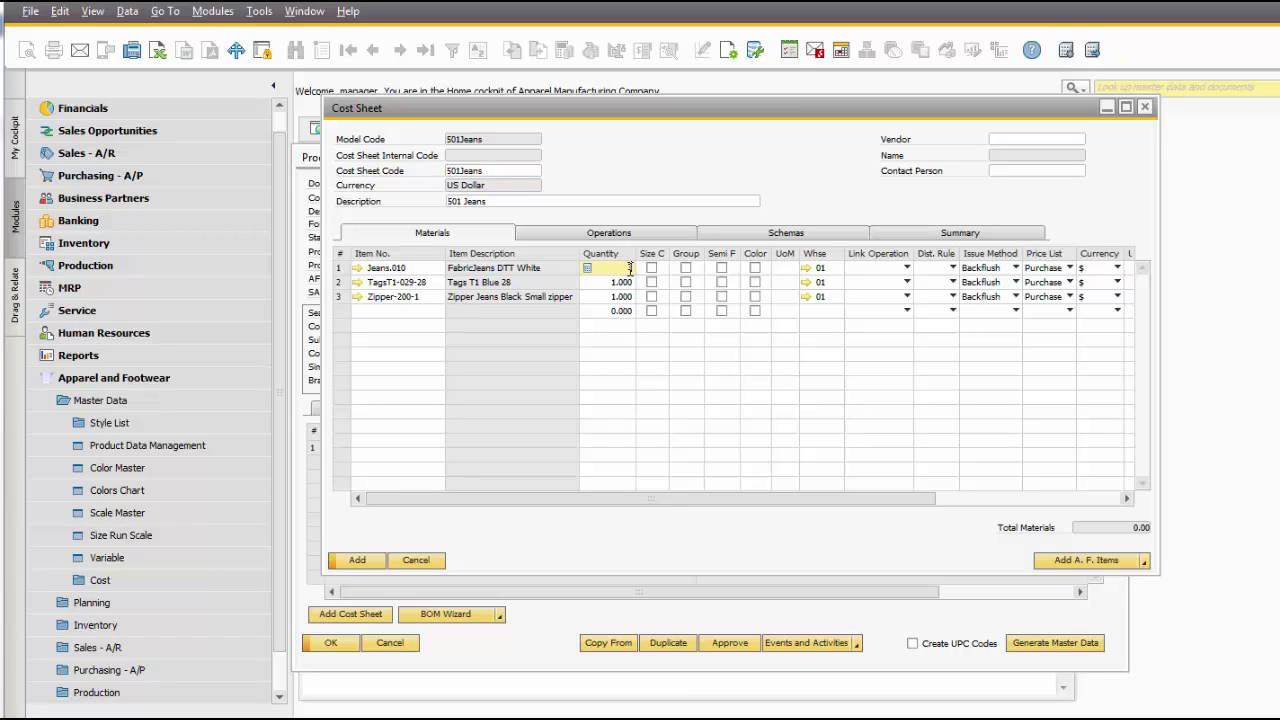
pyautogui.write('1')
# Set the price list to Retail for the fabric, tags and zipper materials.
pyautogui.moveTo(919, 501); pyautogui.dragTo(1012, 494)
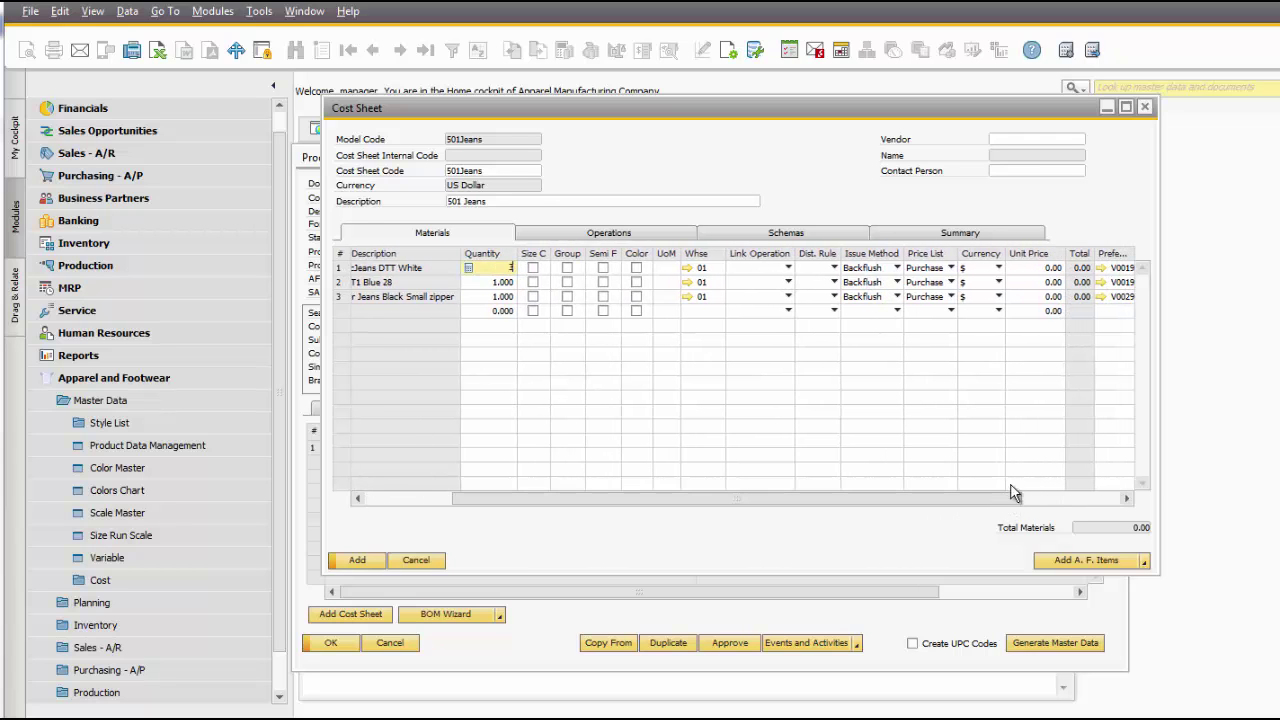
pyautogui.click(952, 269)
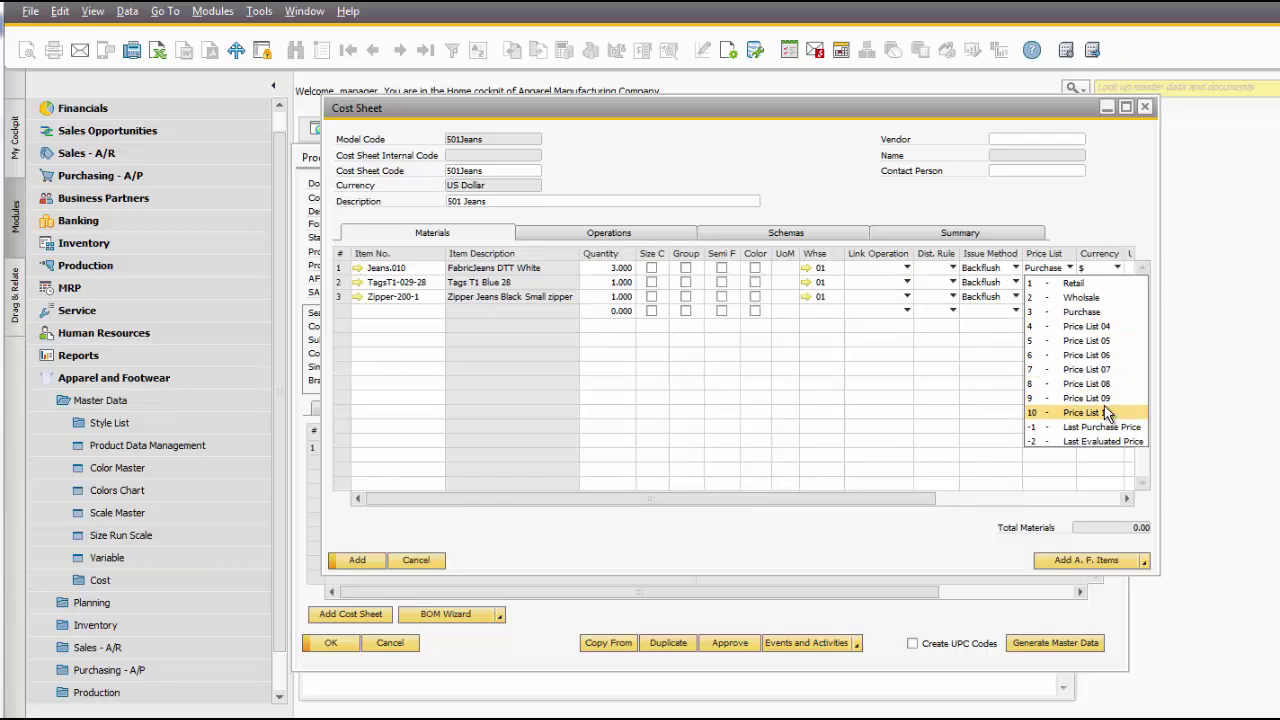
pyautogui.click(1085, 284)
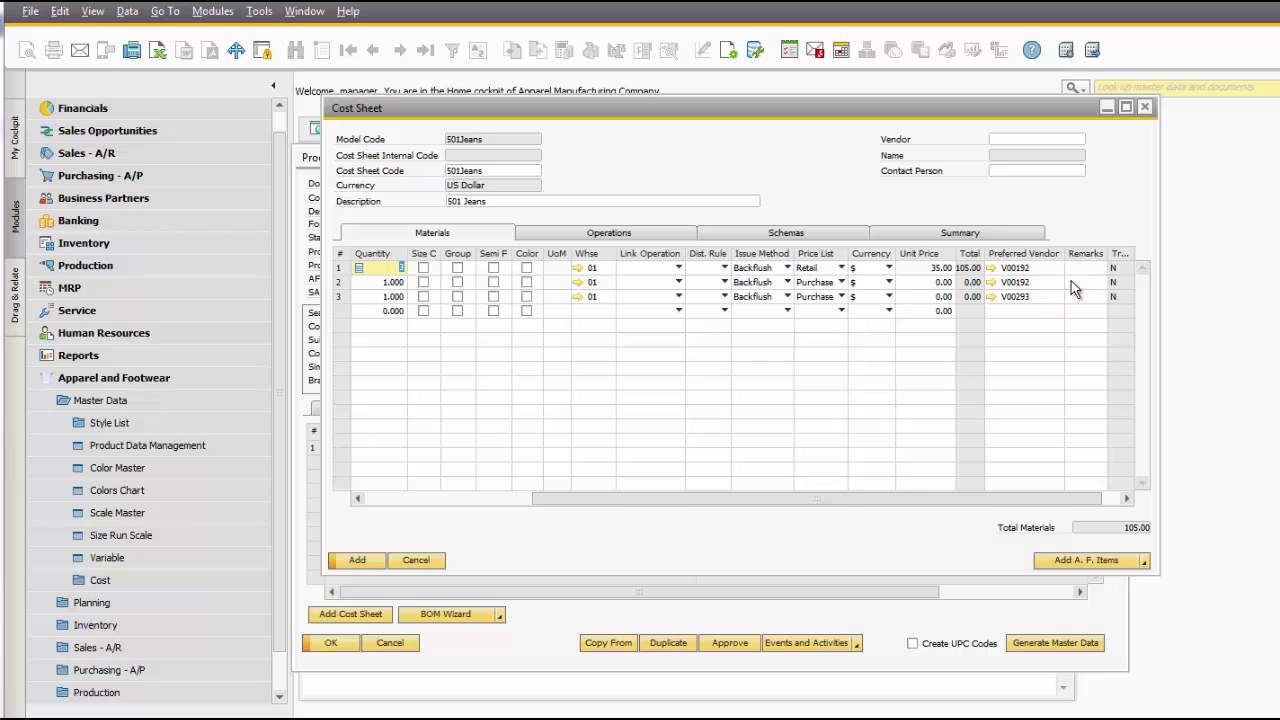
pyautogui.click(841, 282)
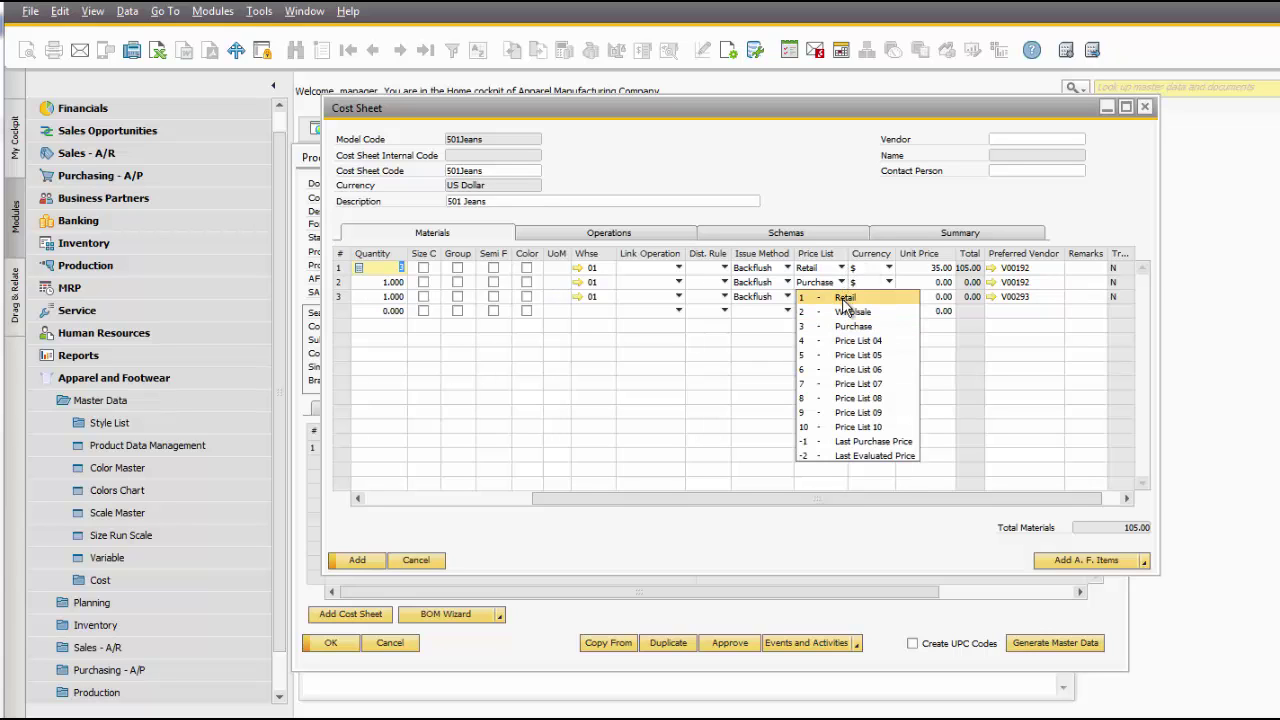
pyautogui.click(845, 299)
pyautogui.click(843, 297)
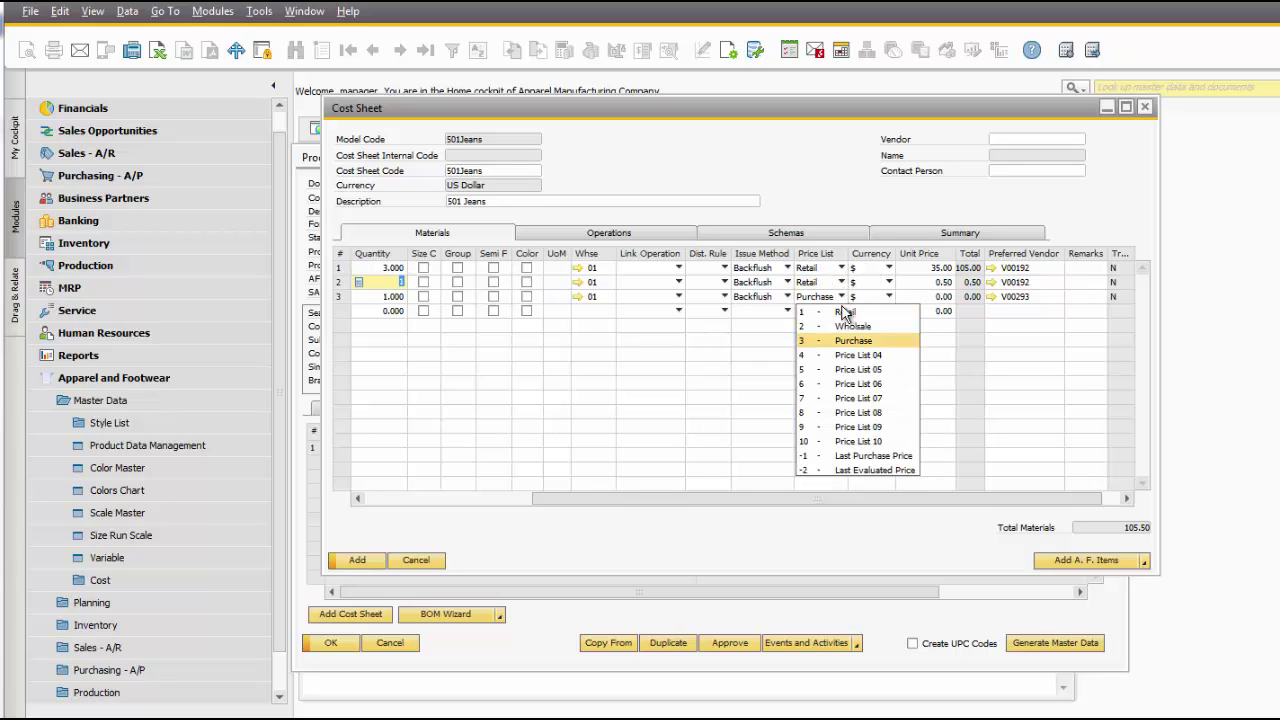
pyautogui.click(843, 312)
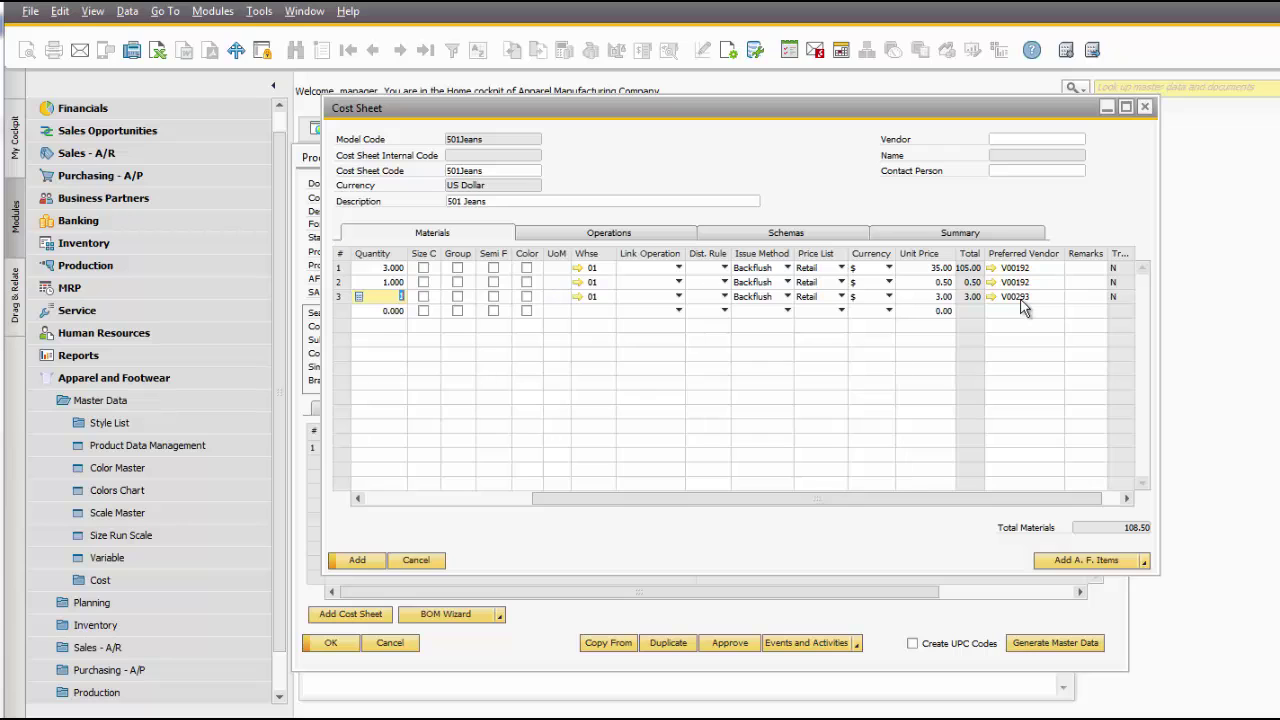
pyautogui.moveTo(904, 499); pyautogui.dragTo(705, 487)
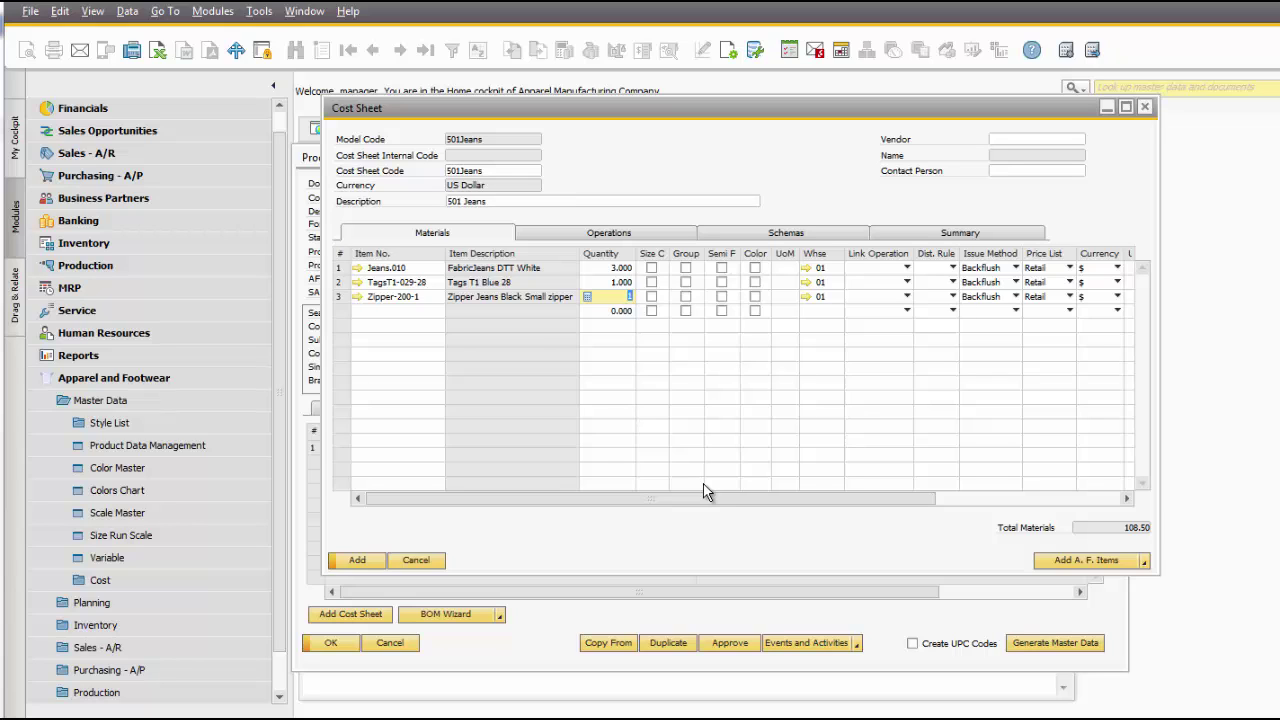
# Load the Manufacturing routing template into the cost sheet's operations.
pyautogui.click(669, 234)
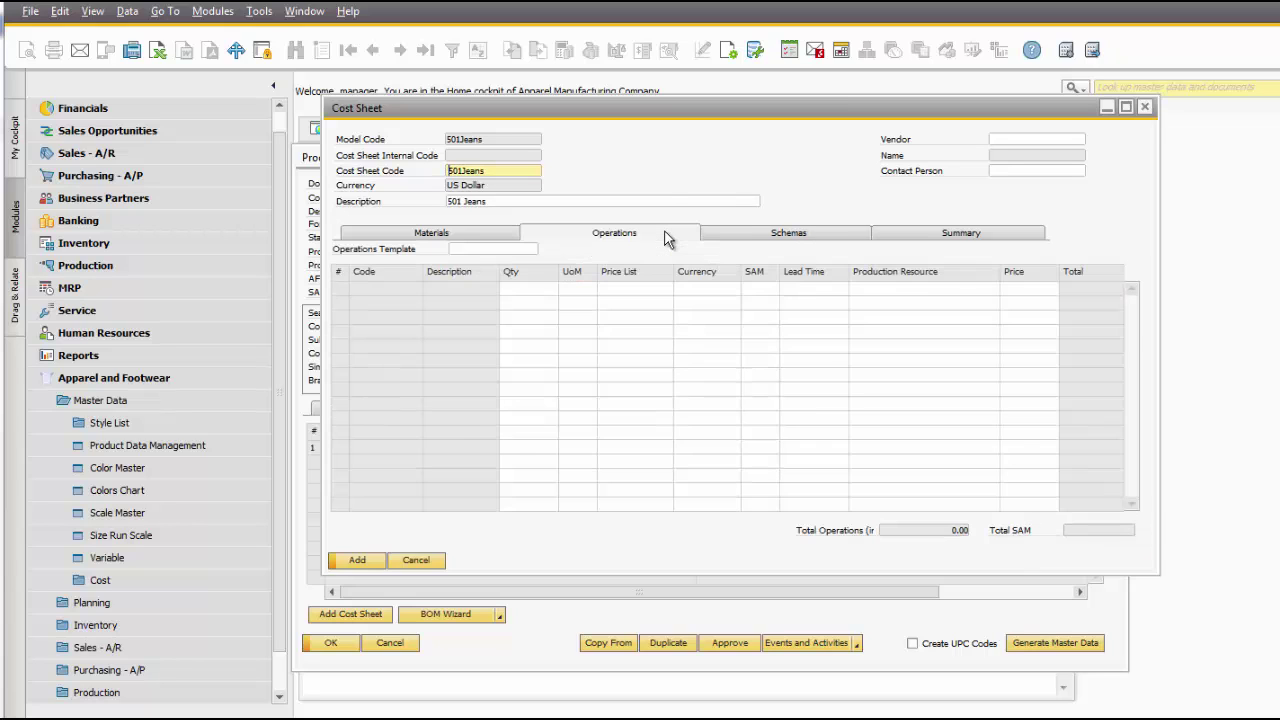
pyautogui.click(530, 249)
pyautogui.click(532, 250)
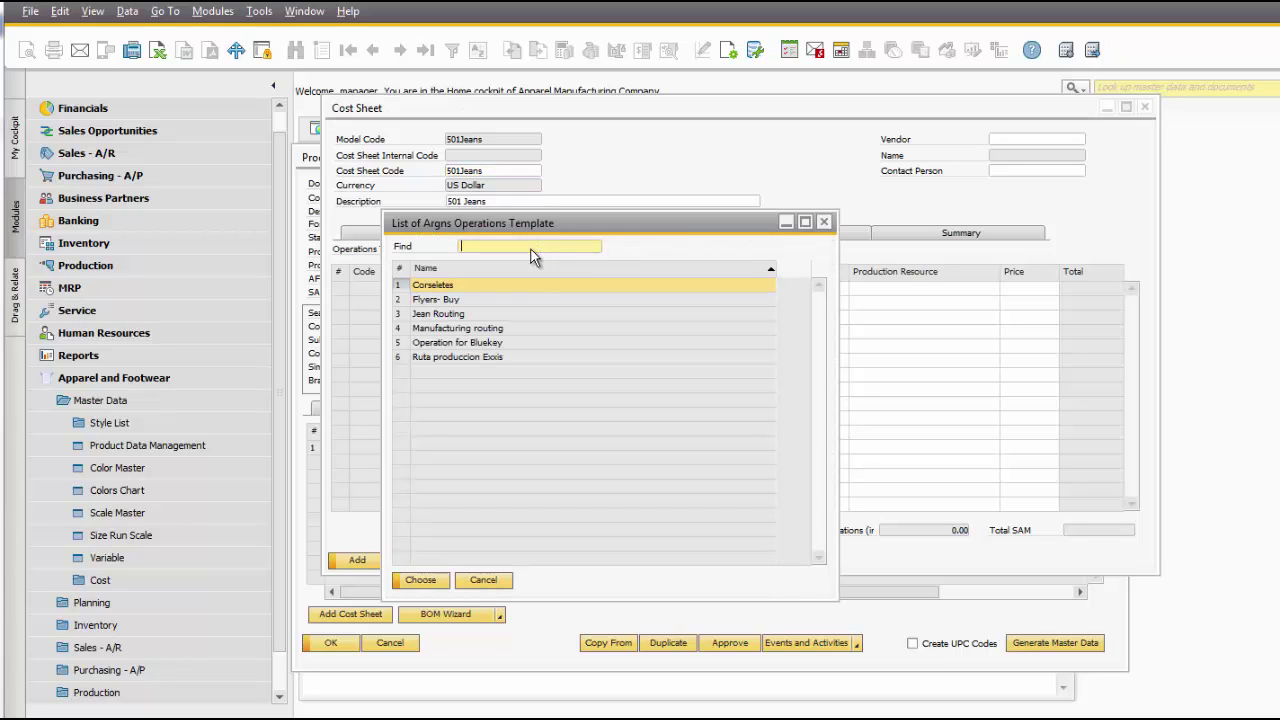
pyautogui.click(497, 330)
pyautogui.click(438, 579)
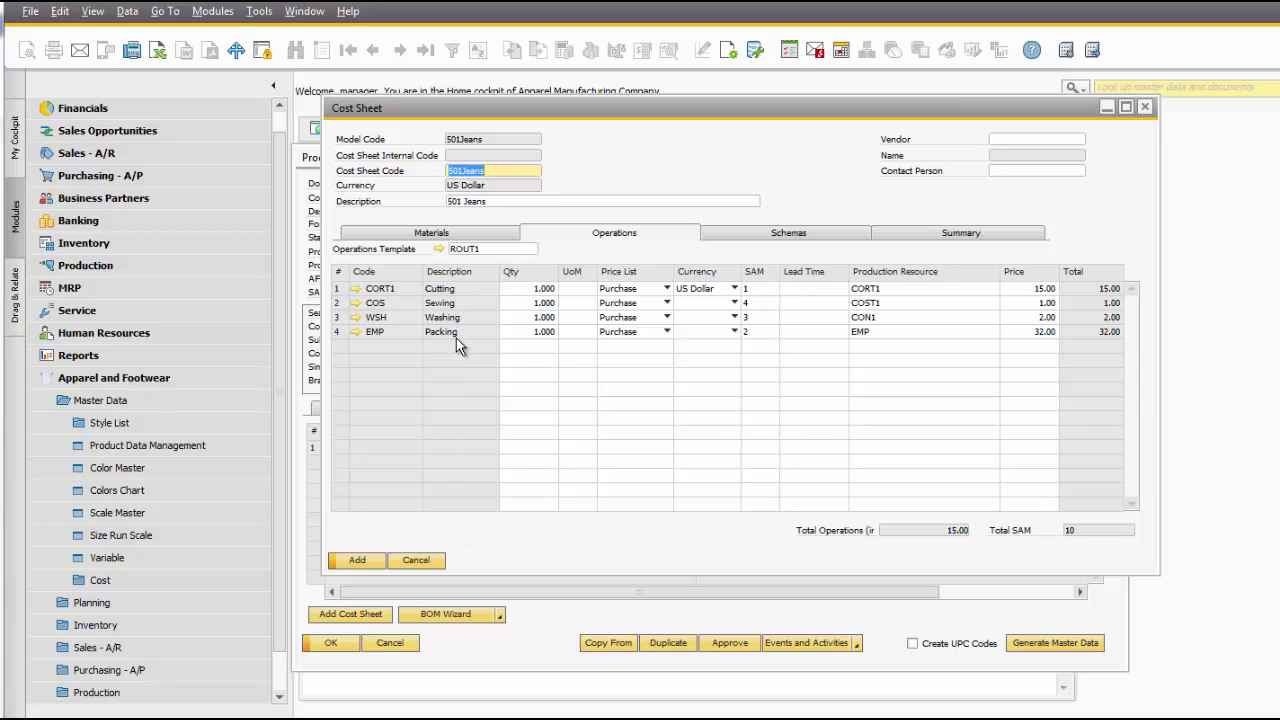
# Set the currency to US Dollar for the Sewing, Washing and Packing operations.
pyautogui.click(735, 302)
pyautogui.click(738, 347)
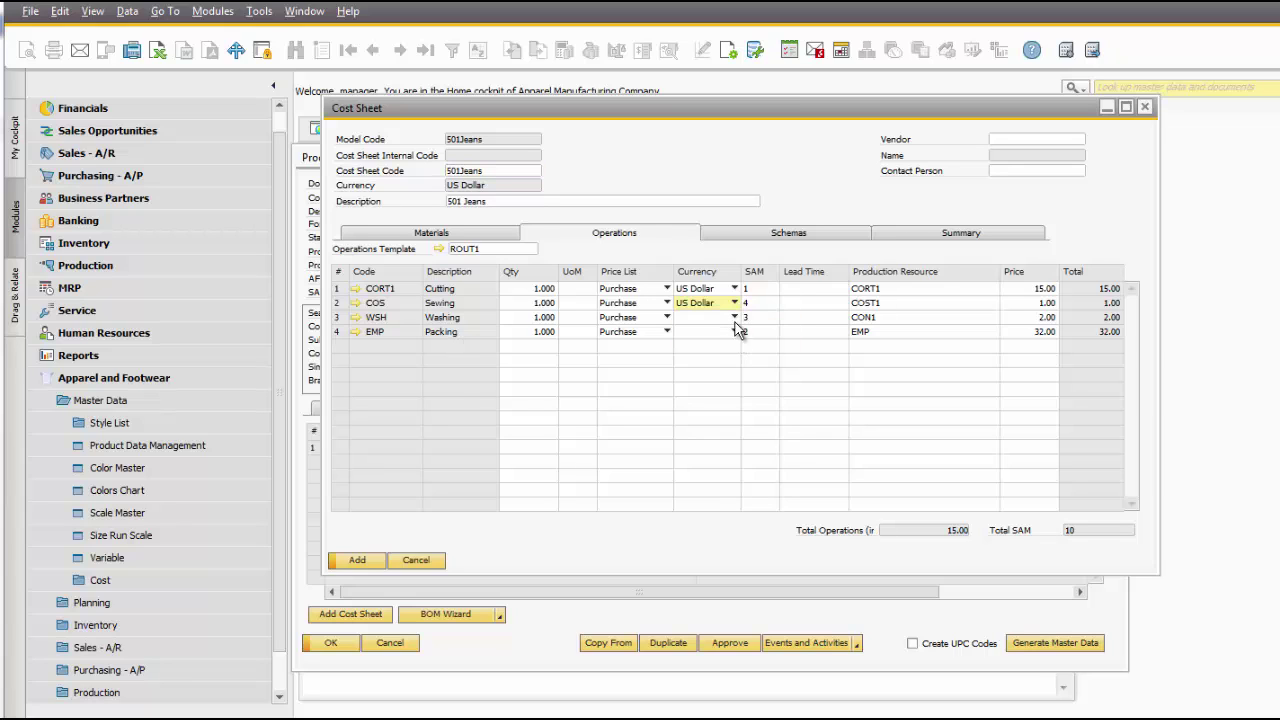
pyautogui.click(735, 317)
pyautogui.click(735, 358)
pyautogui.click(735, 331)
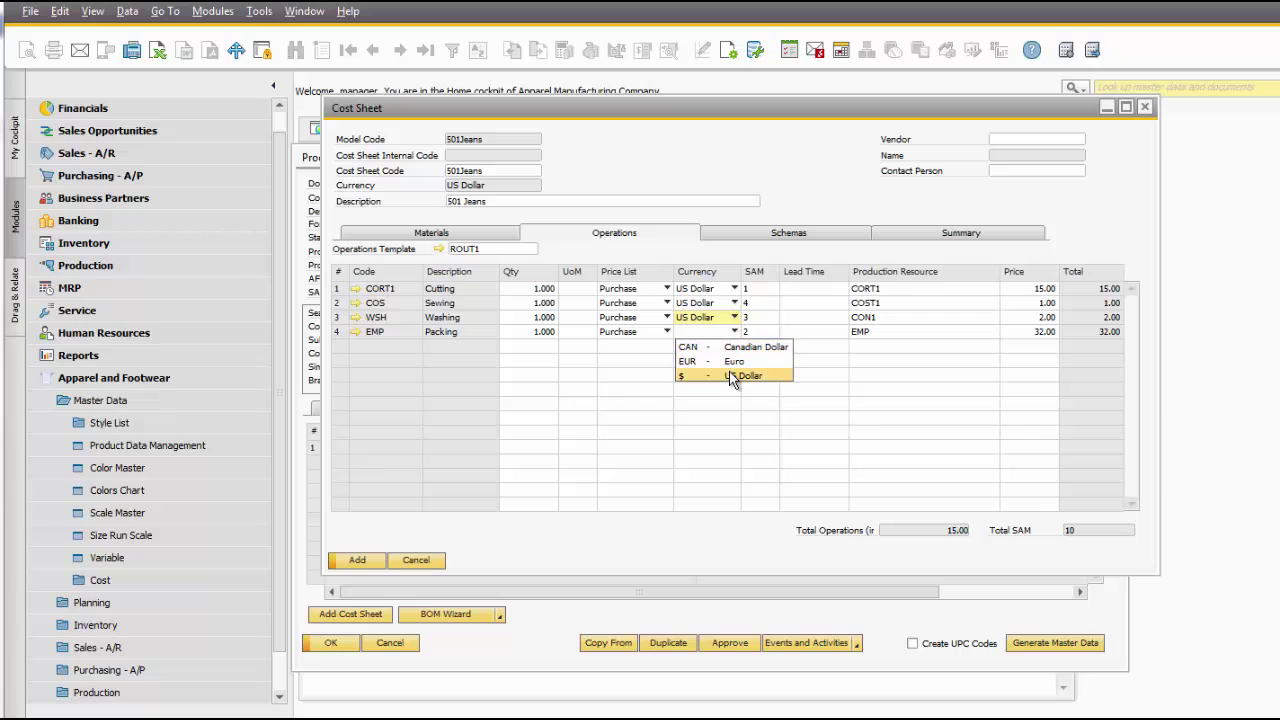
pyautogui.click(733, 375)
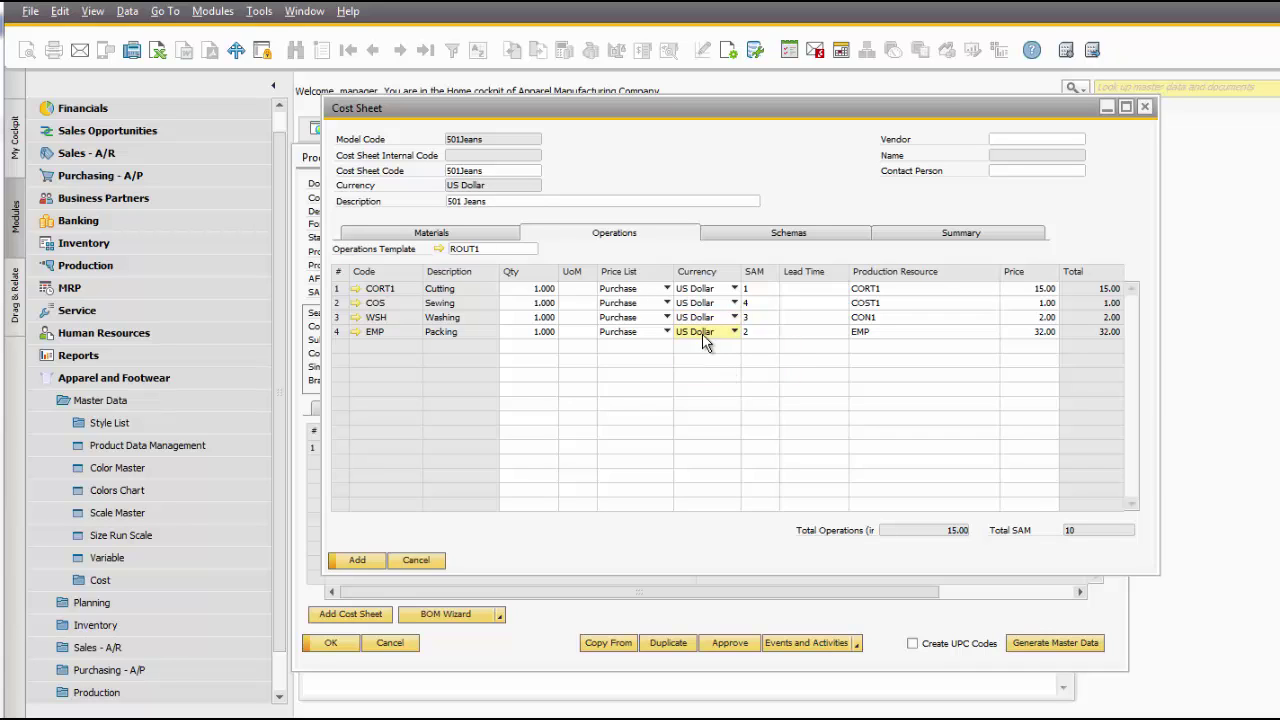
# Reapply the Purchase price list to the Cutting, Sewing, Washing and Packing operations.
pyautogui.click(664, 289)
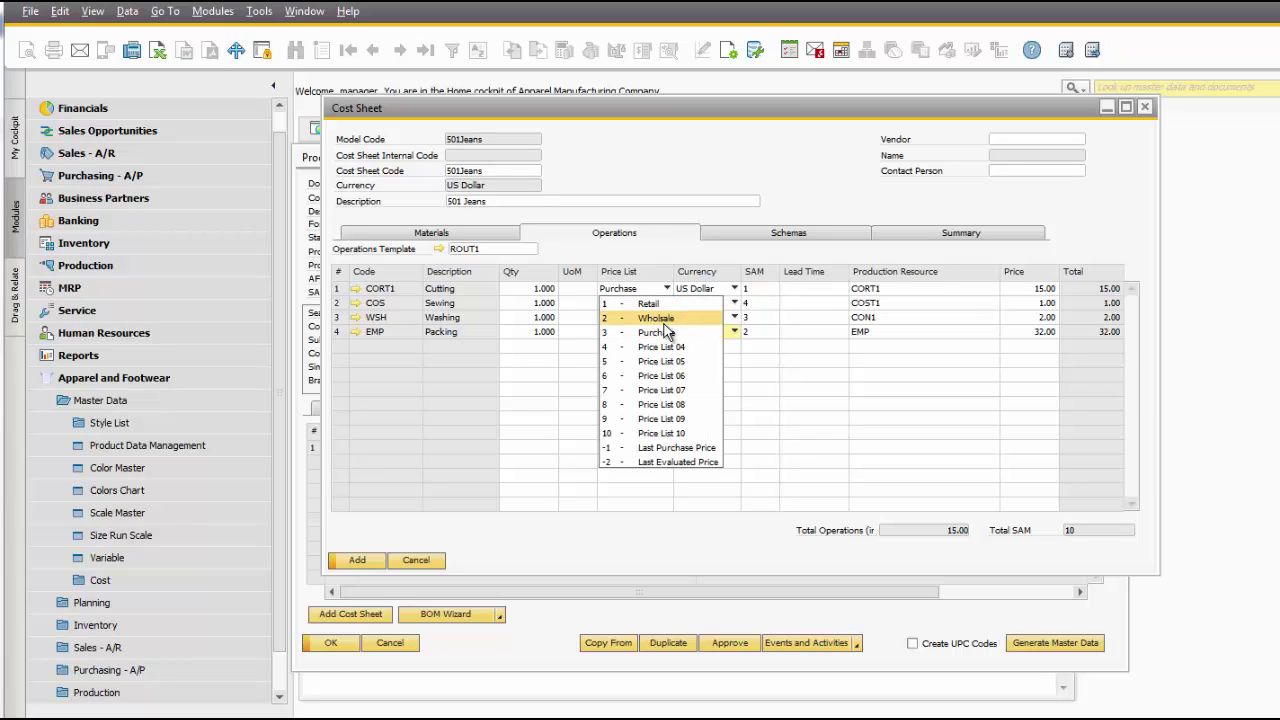
pyautogui.click(665, 332)
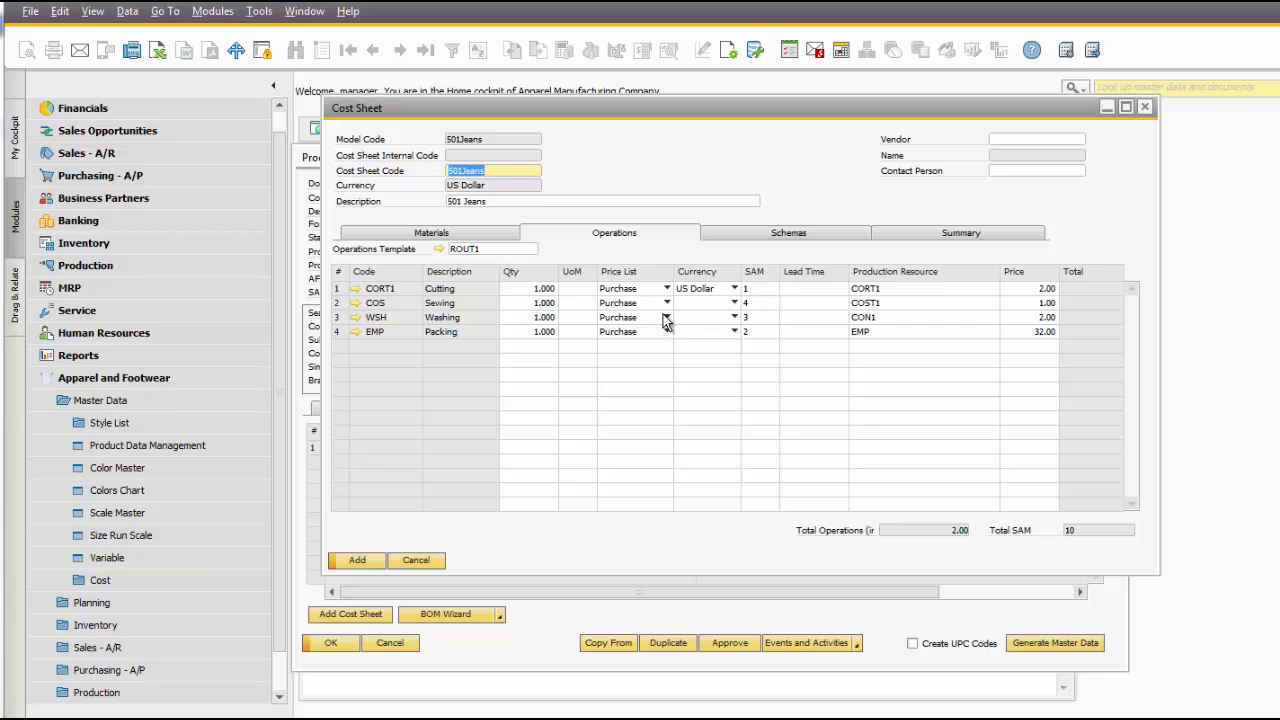
pyautogui.click(665, 303)
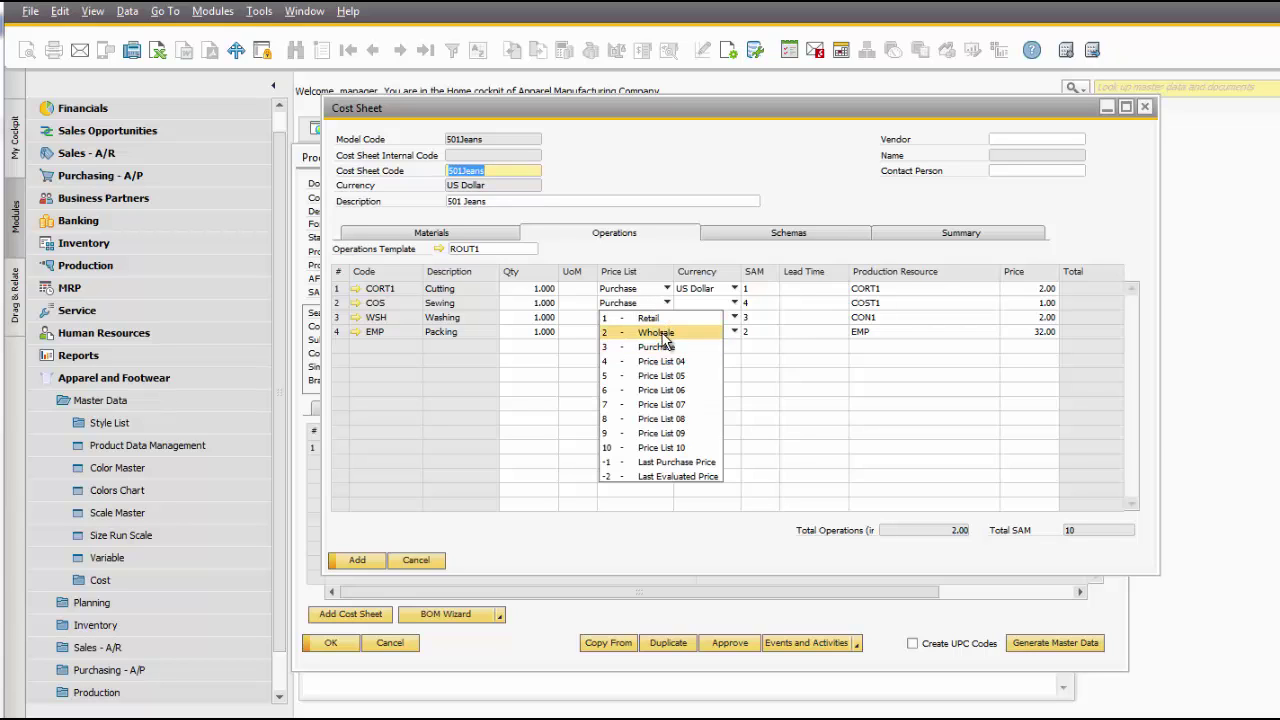
pyautogui.click(662, 335)
pyautogui.click(665, 317)
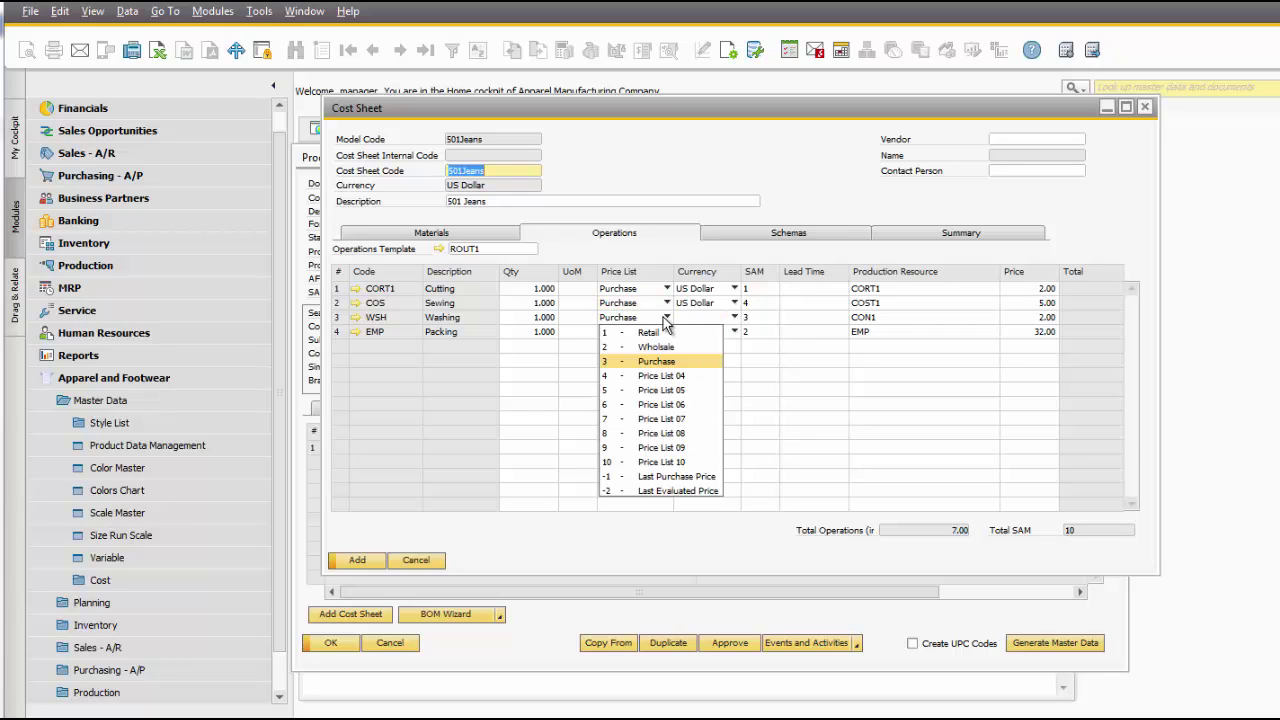
pyautogui.click(661, 364)
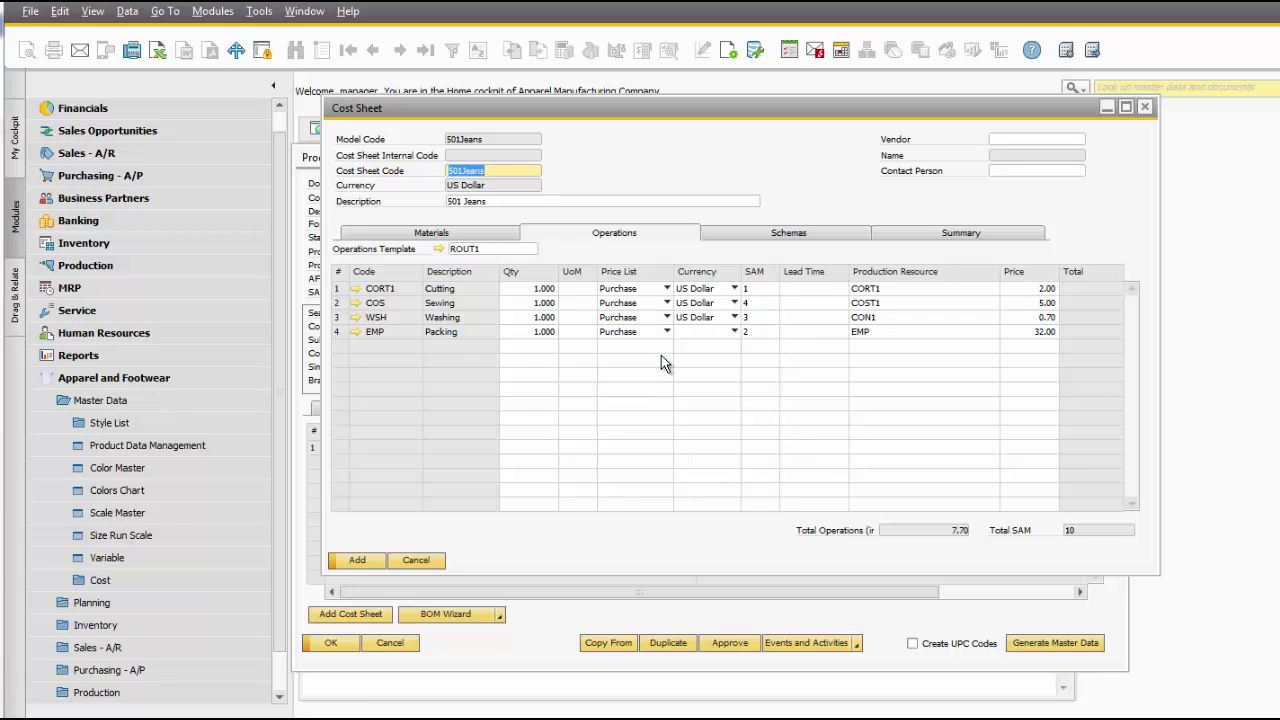
pyautogui.click(665, 333)
pyautogui.click(659, 379)
# Load the Overhaeds cost schema into the cost sheet's schemas.
pyautogui.click(788, 234)
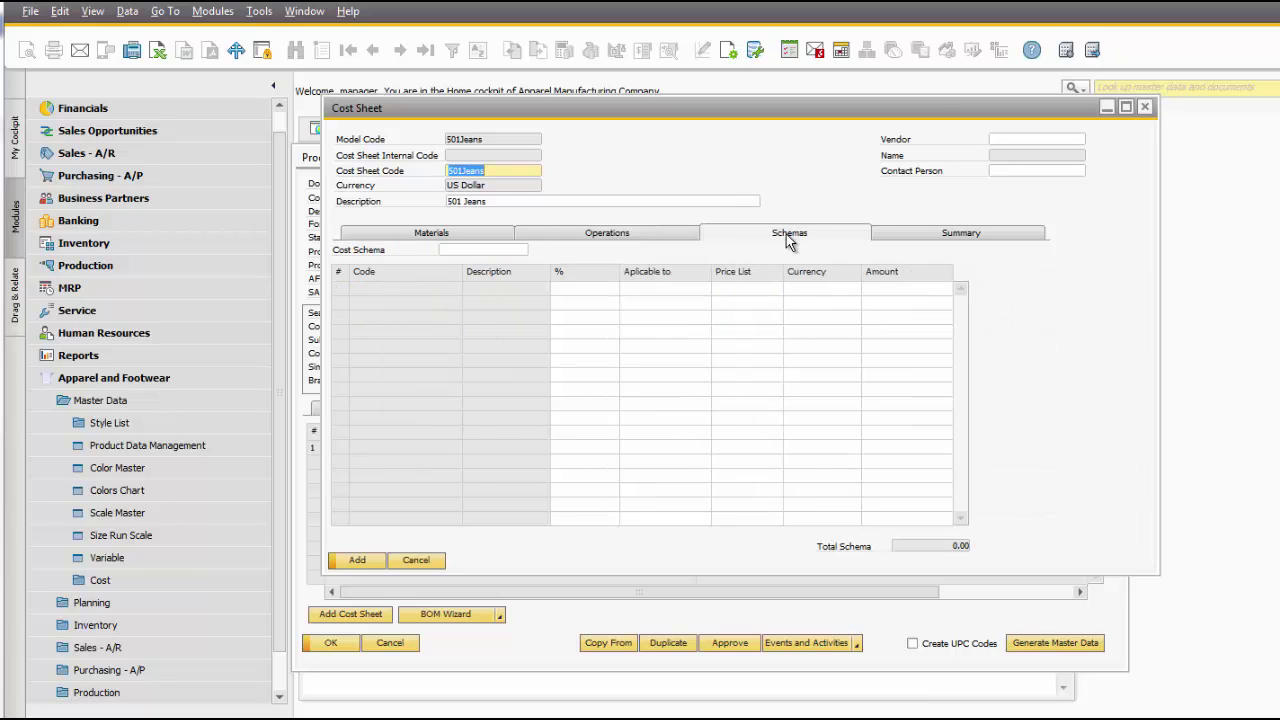
pyautogui.click(504, 250)
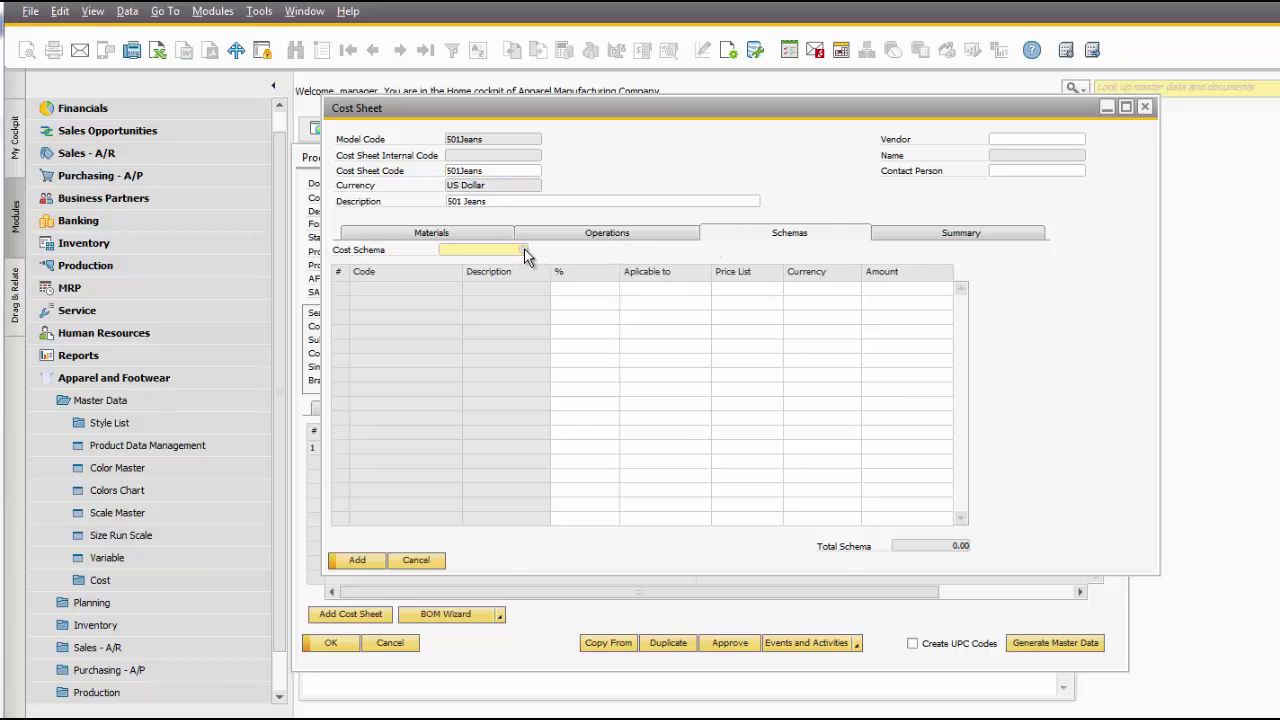
pyautogui.click(523, 251)
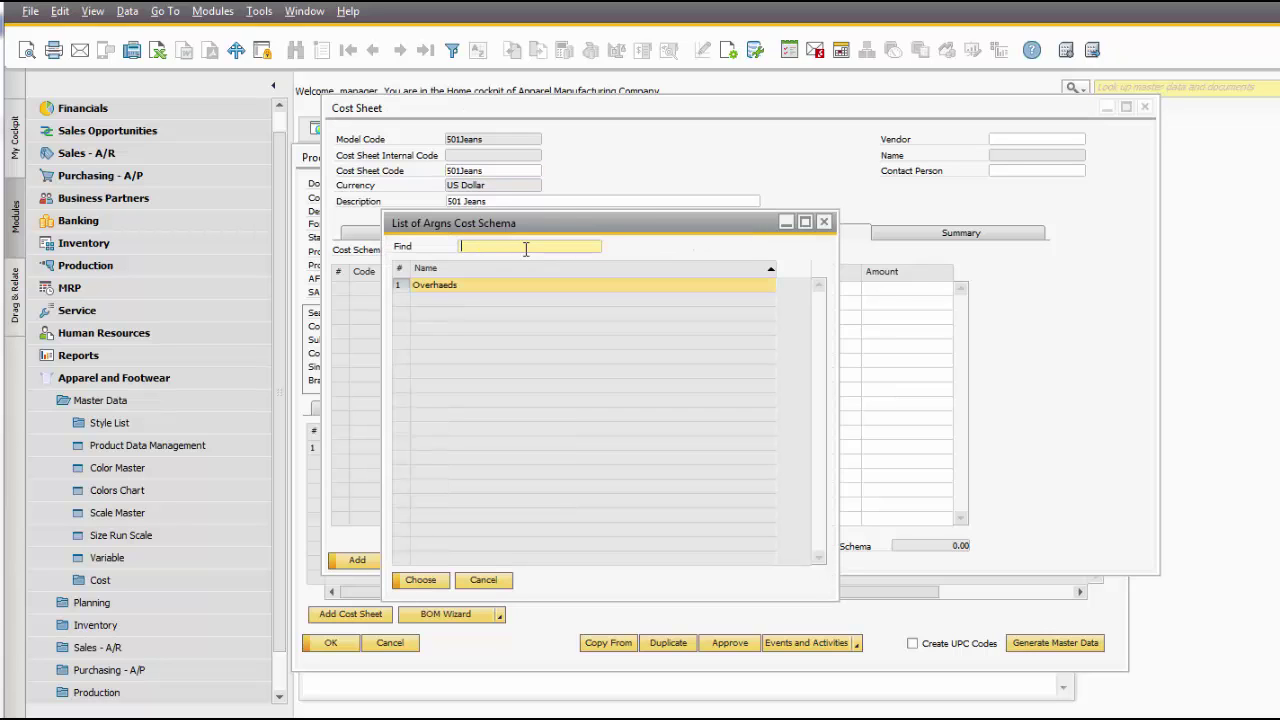
pyautogui.click(421, 582)
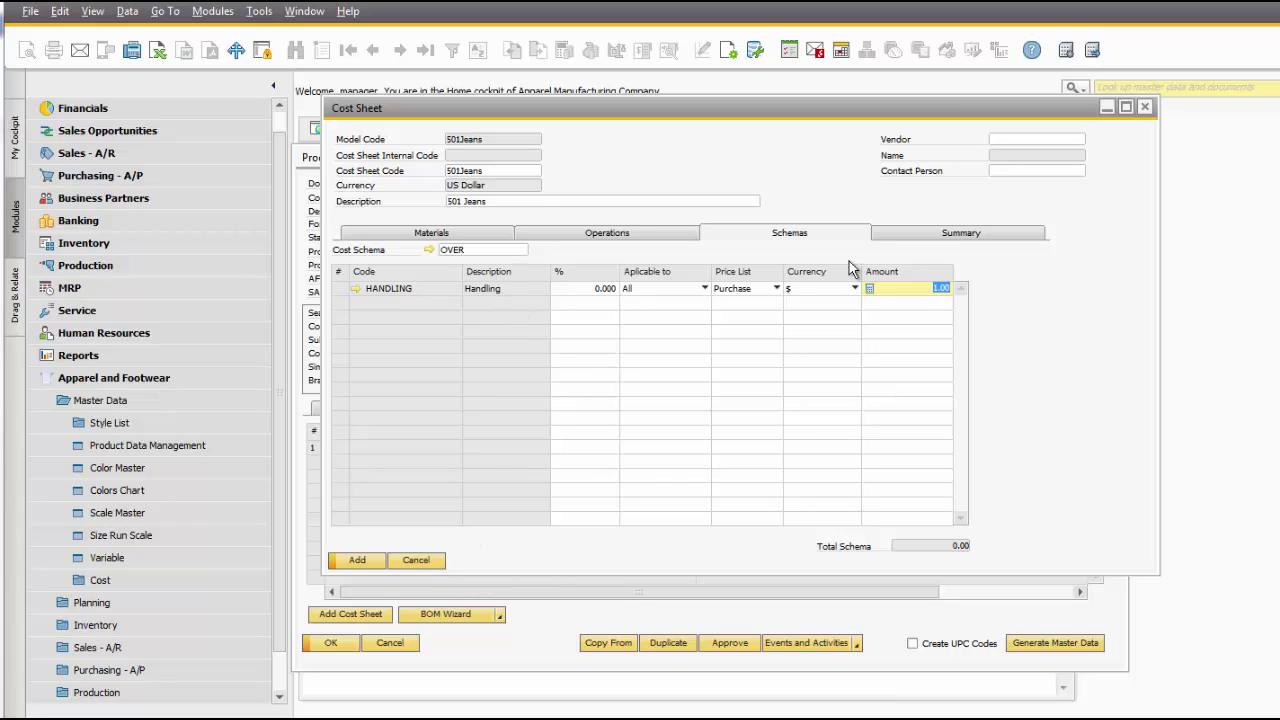
# Set the Cost % to 50 in the cost sheet's summary.
pyautogui.click(919, 235)
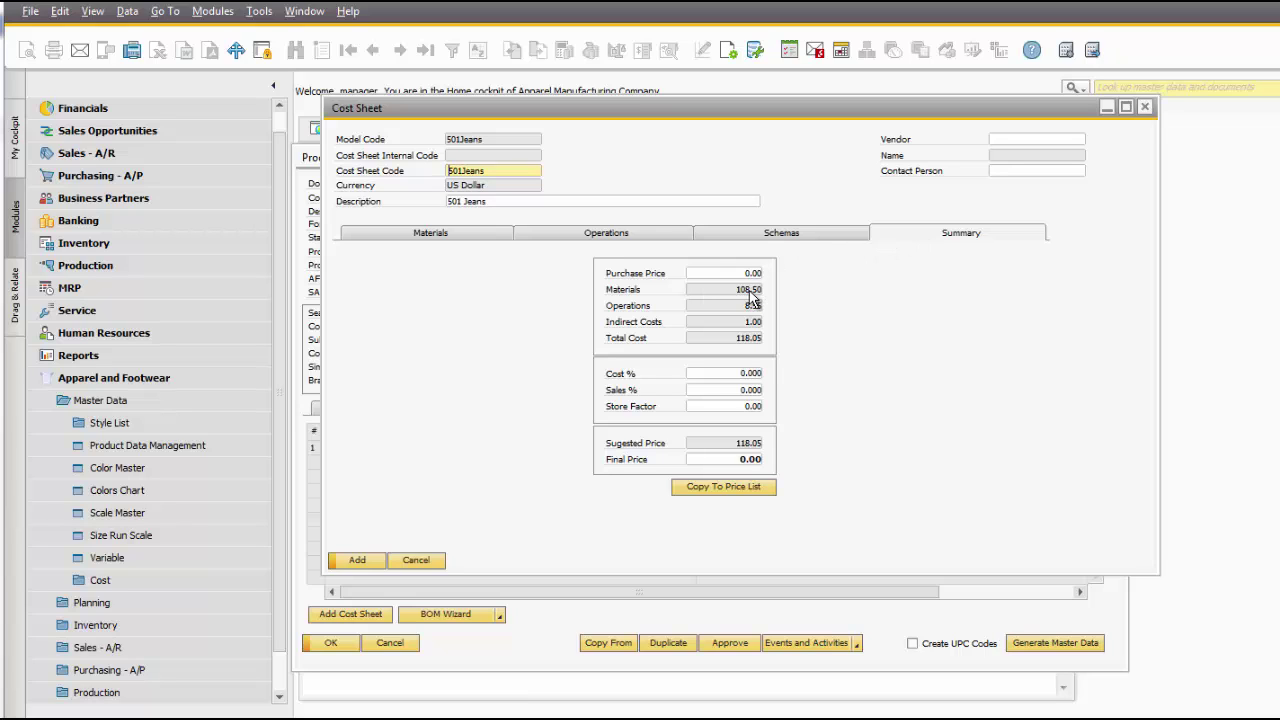
pyautogui.click(752, 374)
pyautogui.write('50')
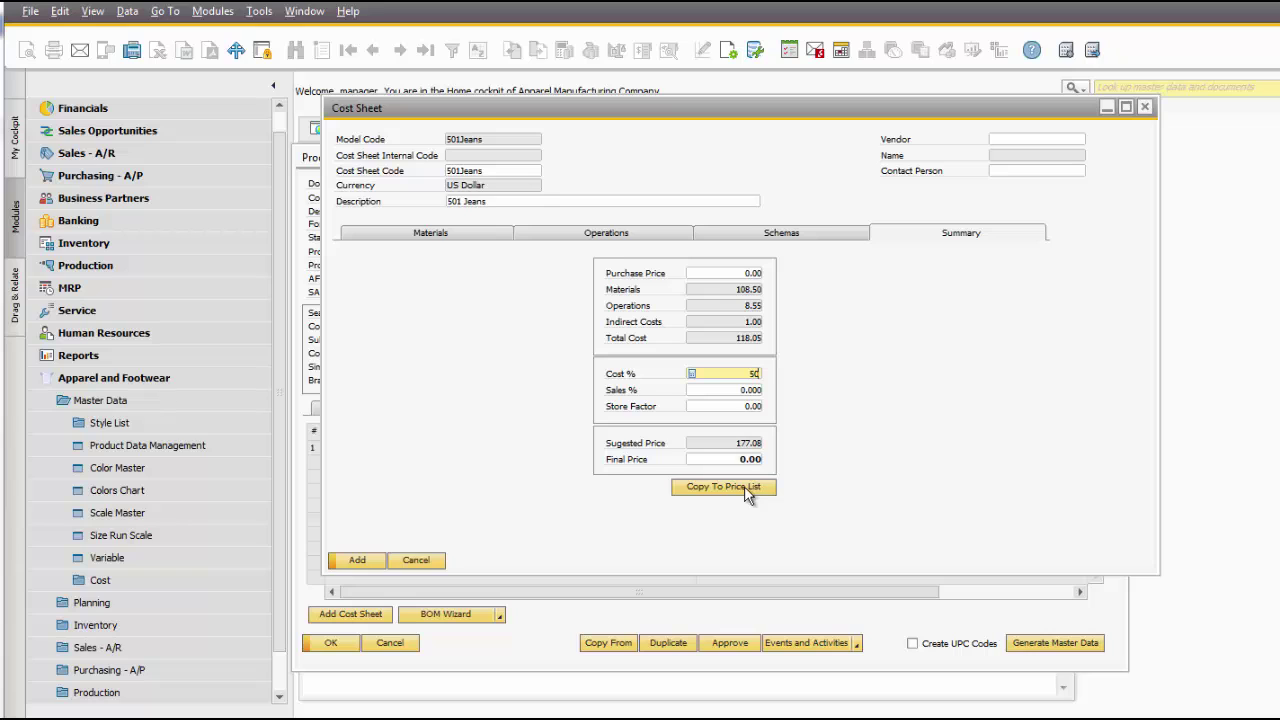
# Link the Jeans.010 fabric to the Cutting operation, and the tags and zipper materials to the Sewing operation.
pyautogui.click(450, 235)
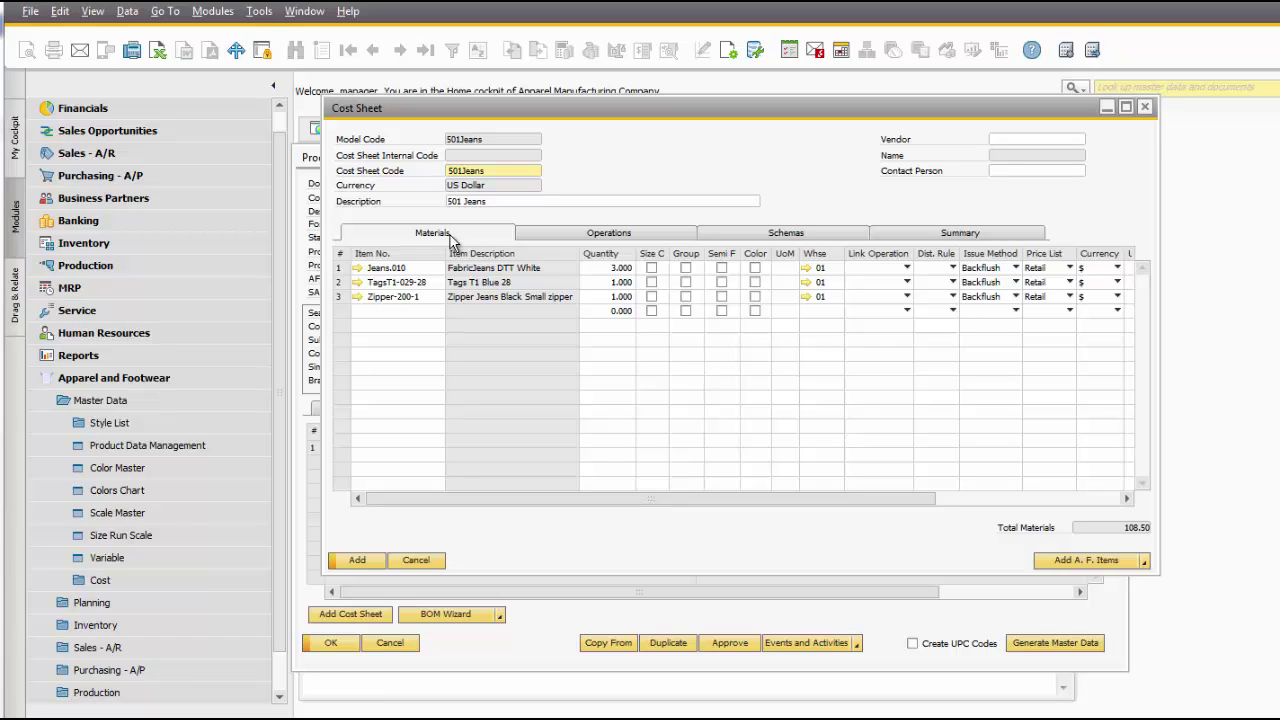
pyautogui.click(906, 268)
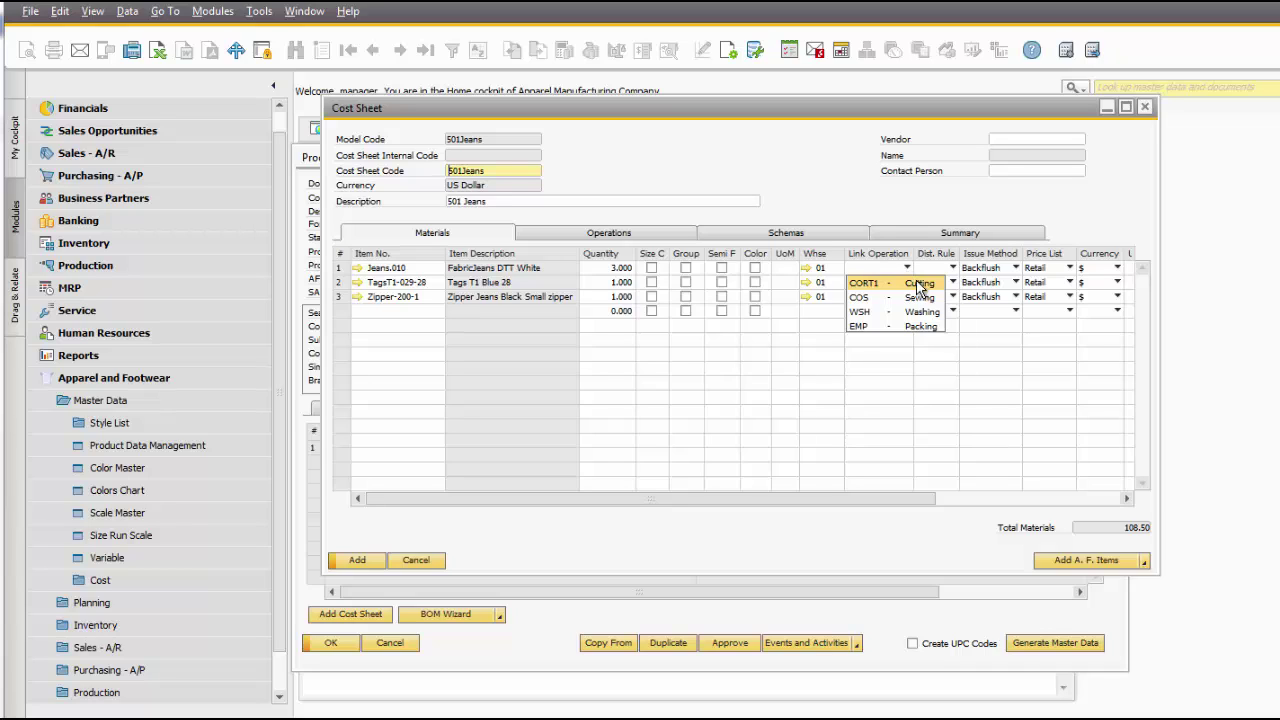
pyautogui.click(926, 284)
pyautogui.click(906, 283)
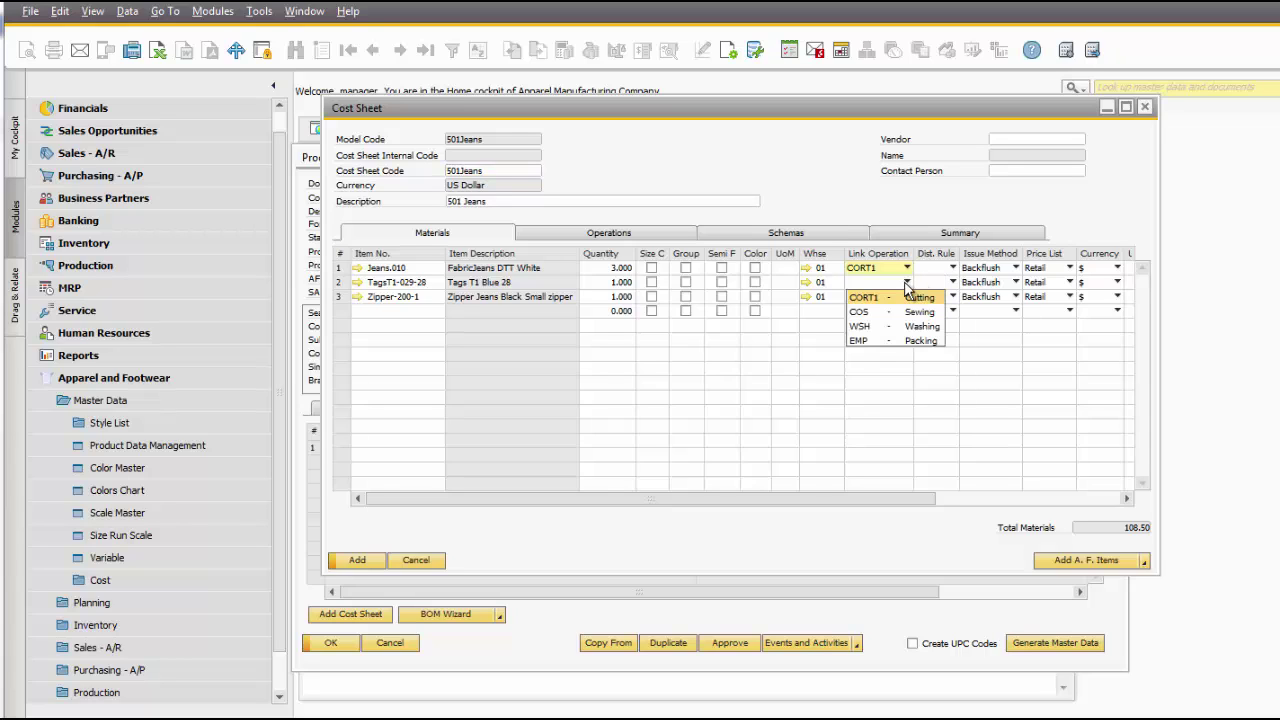
pyautogui.click(916, 312)
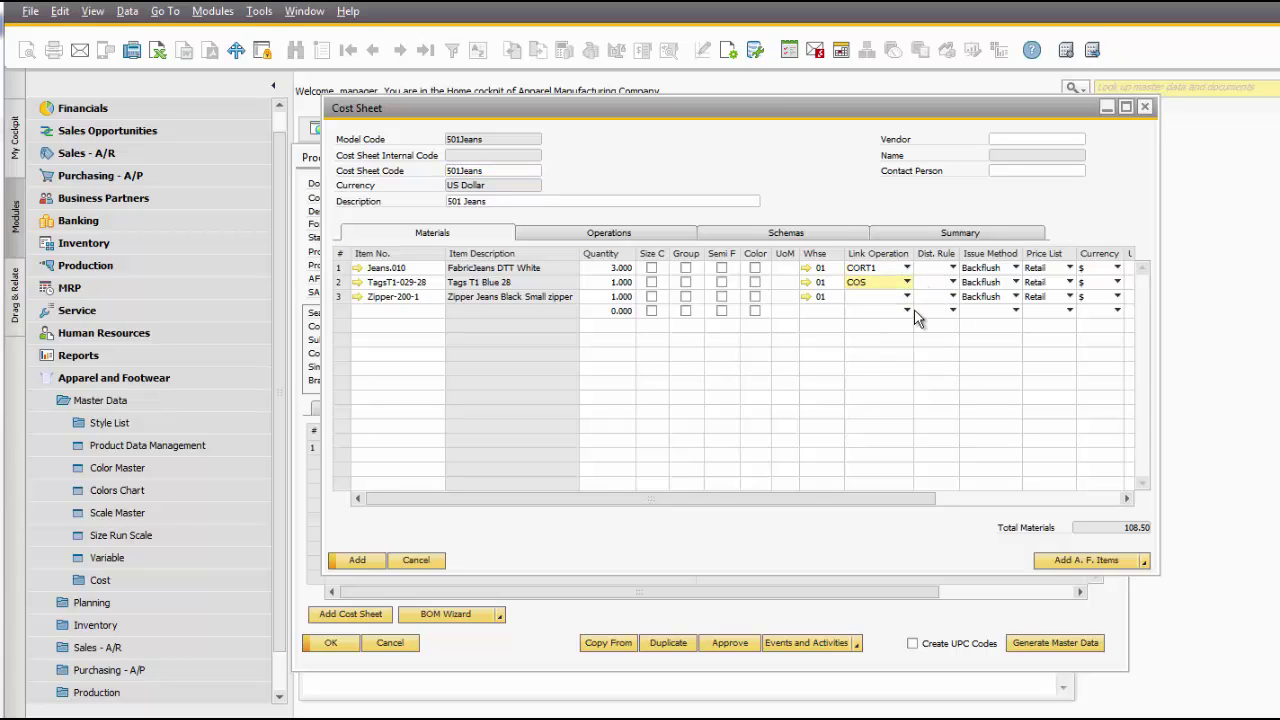
pyautogui.click(906, 297)
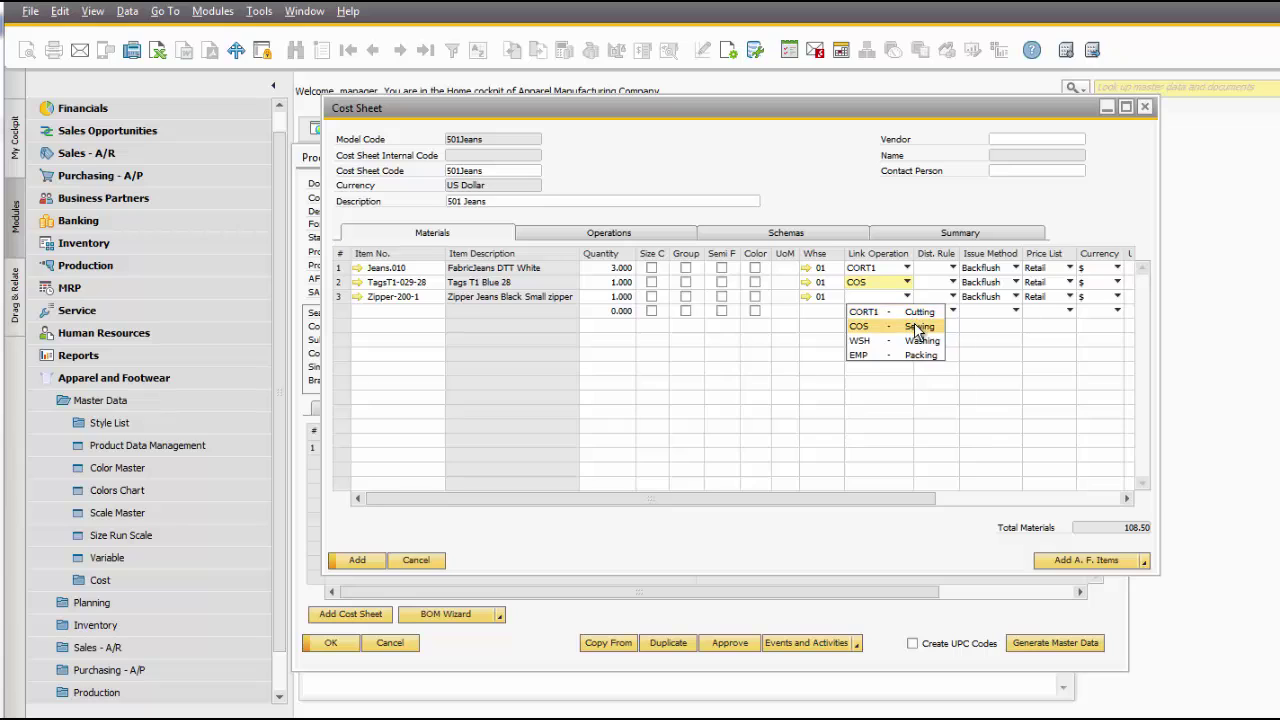
pyautogui.click(918, 328)
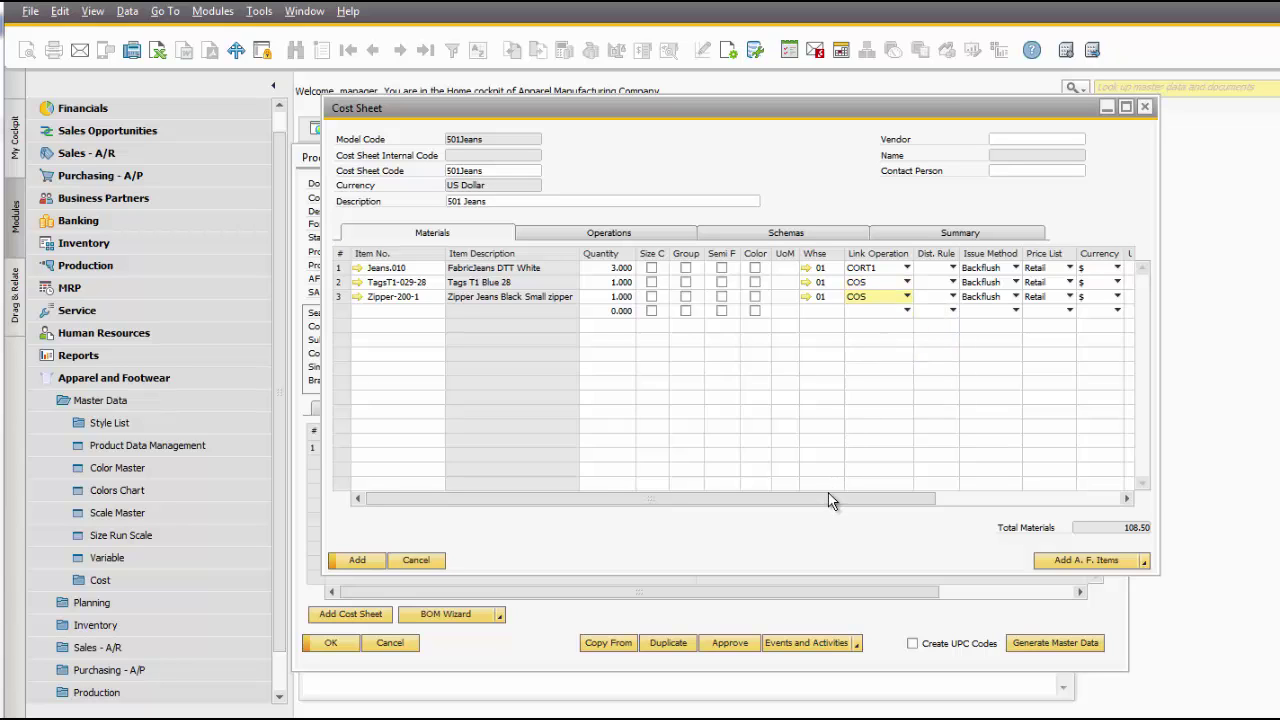
# Add the completed cost sheet to the 501Jeans product and save the product record.
pyautogui.moveTo(834, 498); pyautogui.dragTo(757, 498)
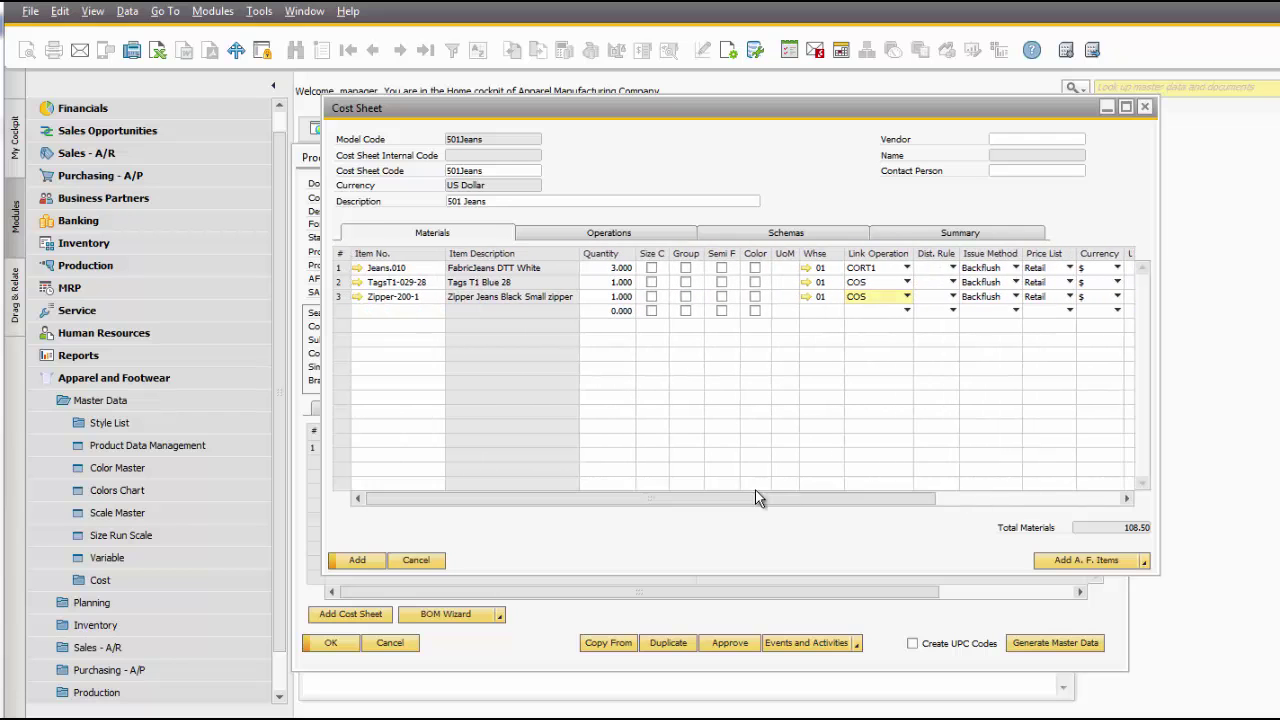
pyautogui.click(358, 561)
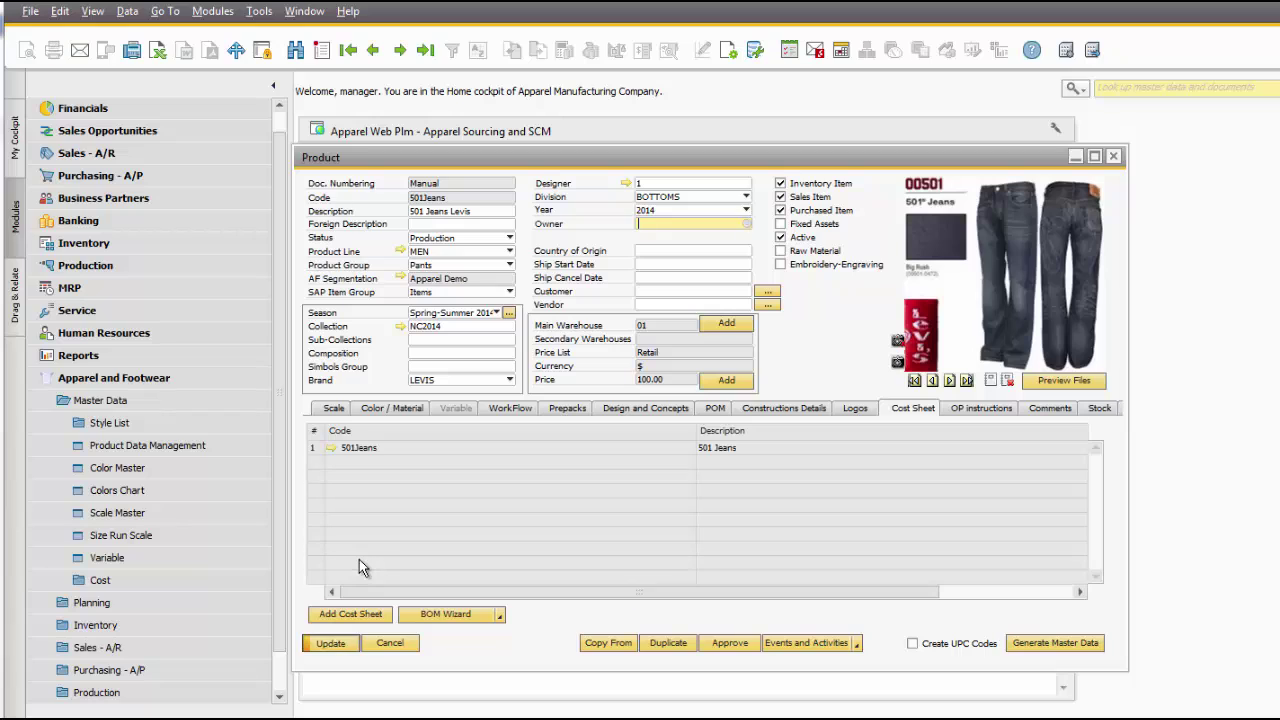
pyautogui.press('Return')
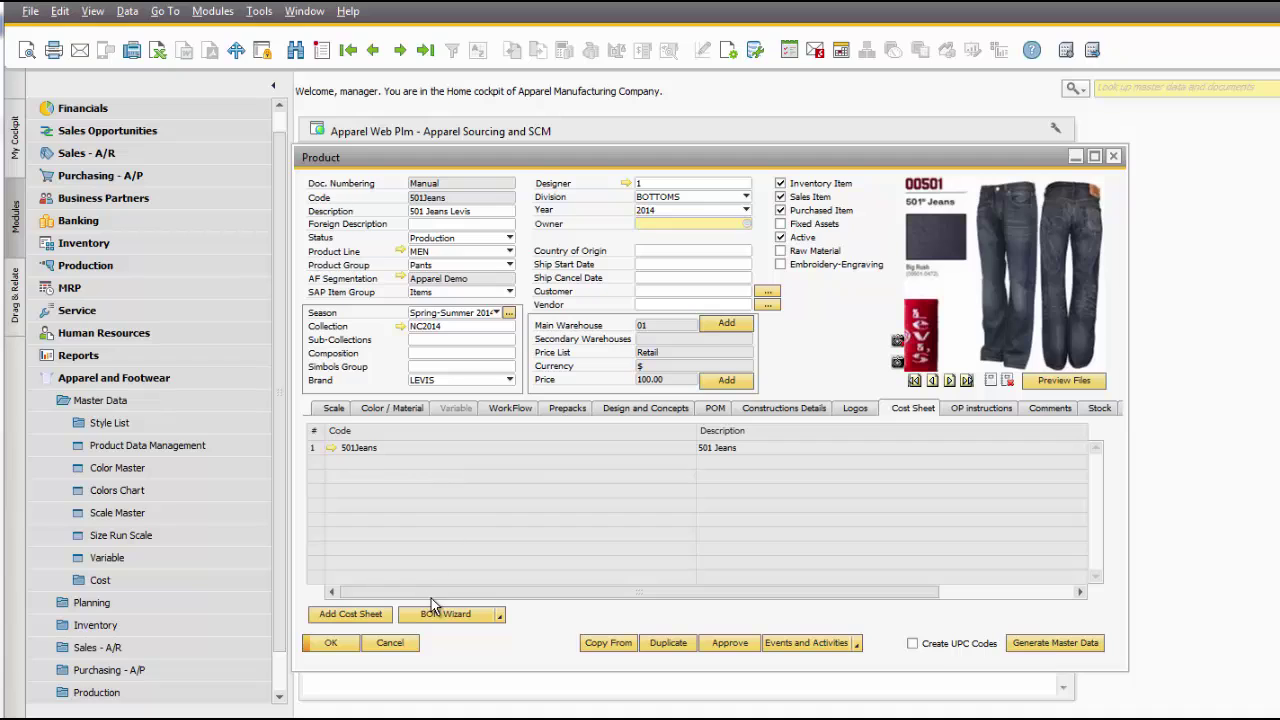
# Mark the 501Jeans cost sheet as Selected and update the product.
pyautogui.moveTo(431, 594); pyautogui.dragTo(591, 594)
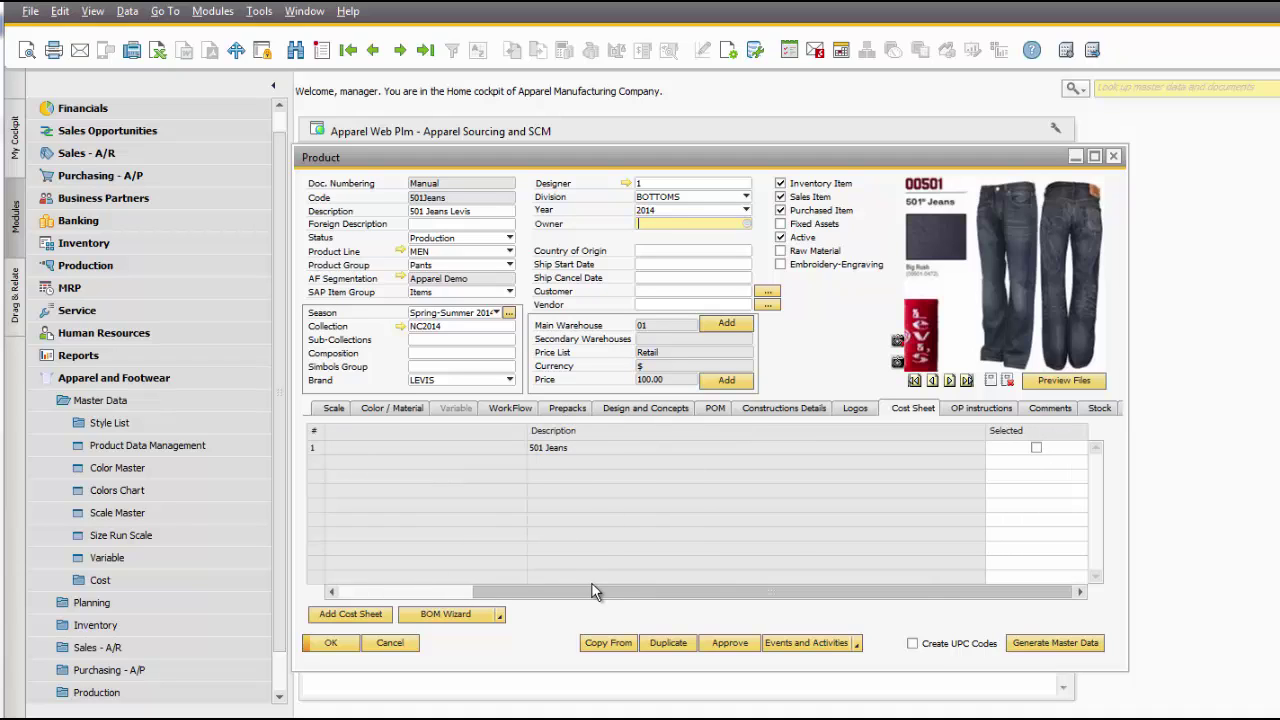
pyautogui.click(1037, 450)
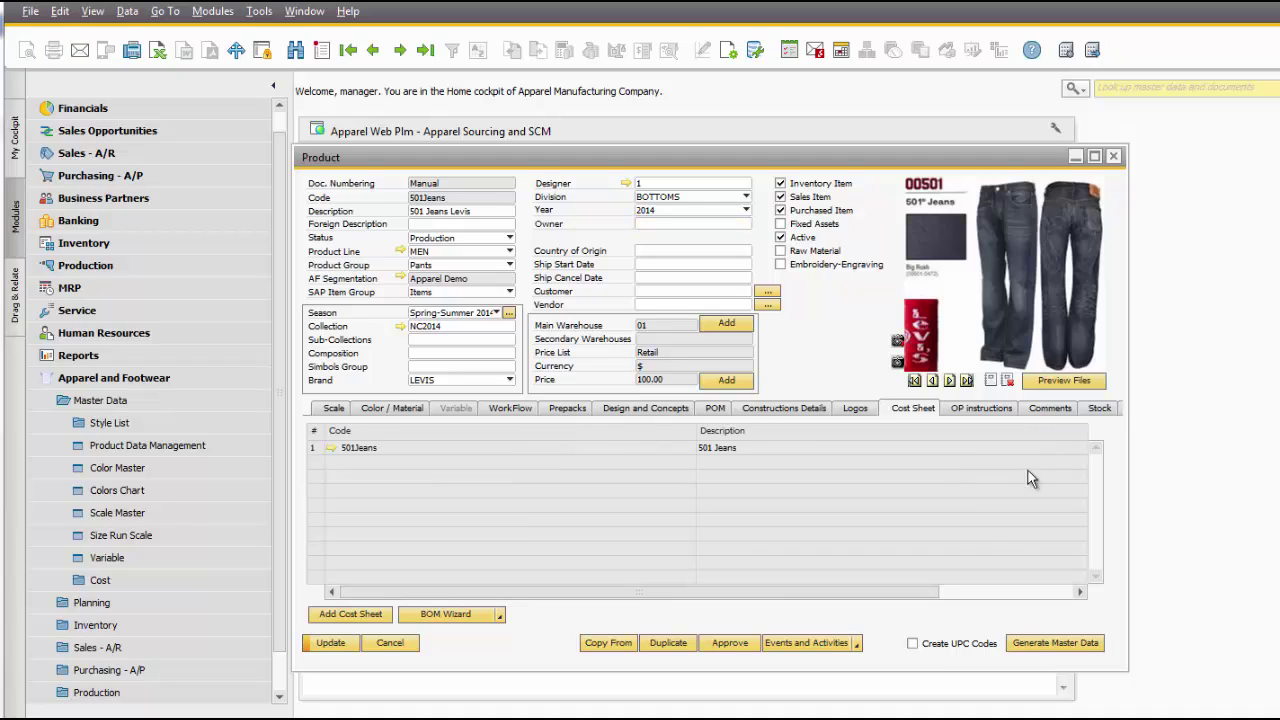
pyautogui.moveTo(919, 591); pyautogui.dragTo(1063, 597)
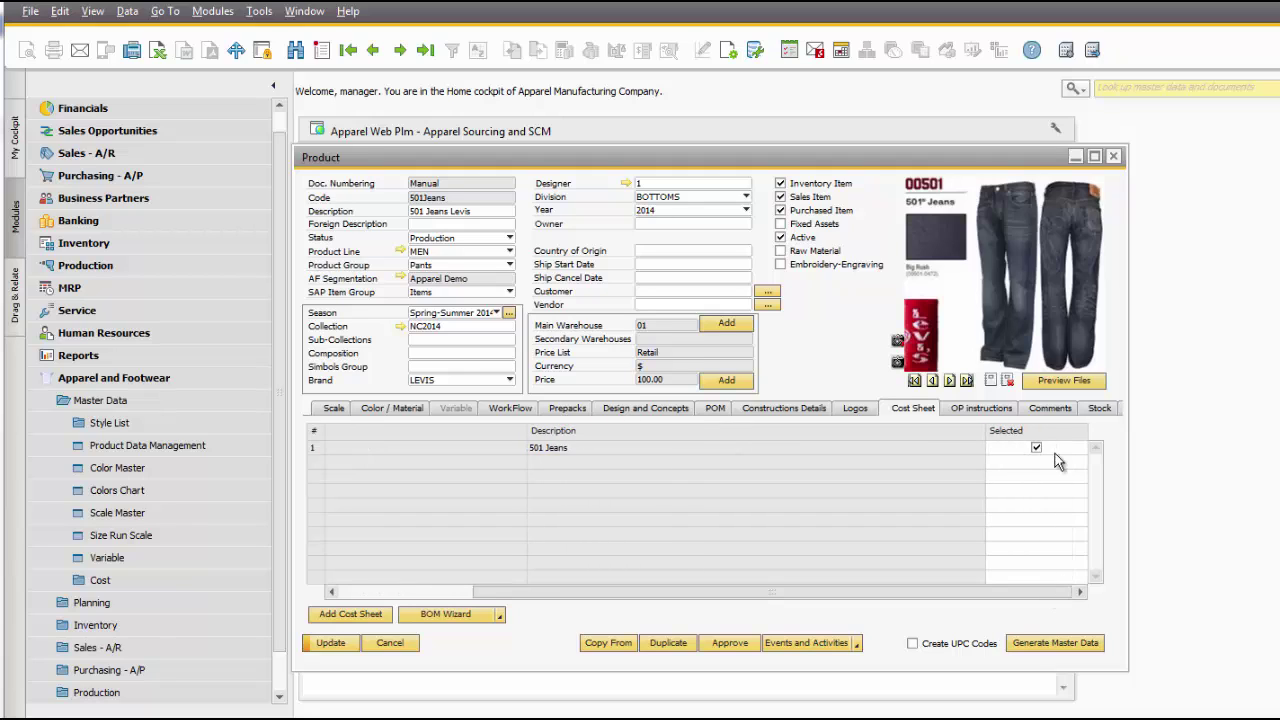
pyautogui.click(329, 643)
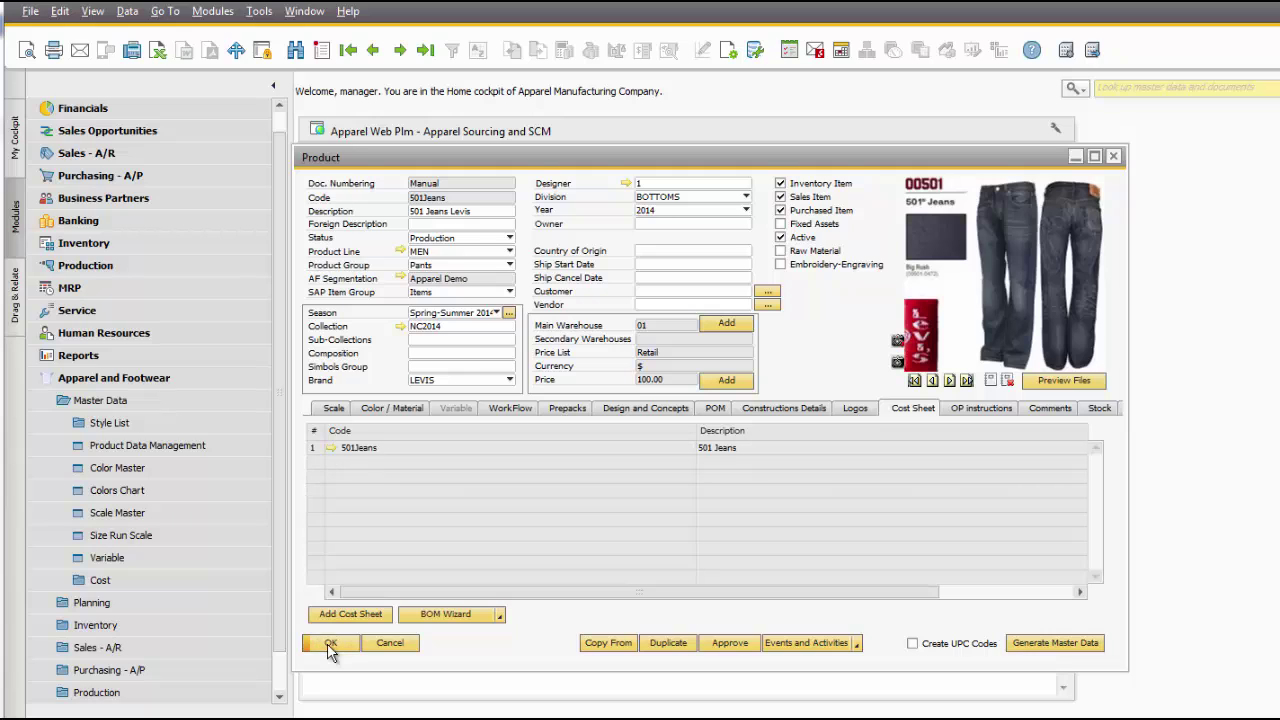
# Open the saved 501Jeans cost sheet, and review the product's colors and size scale.
pyautogui.click(333, 448)
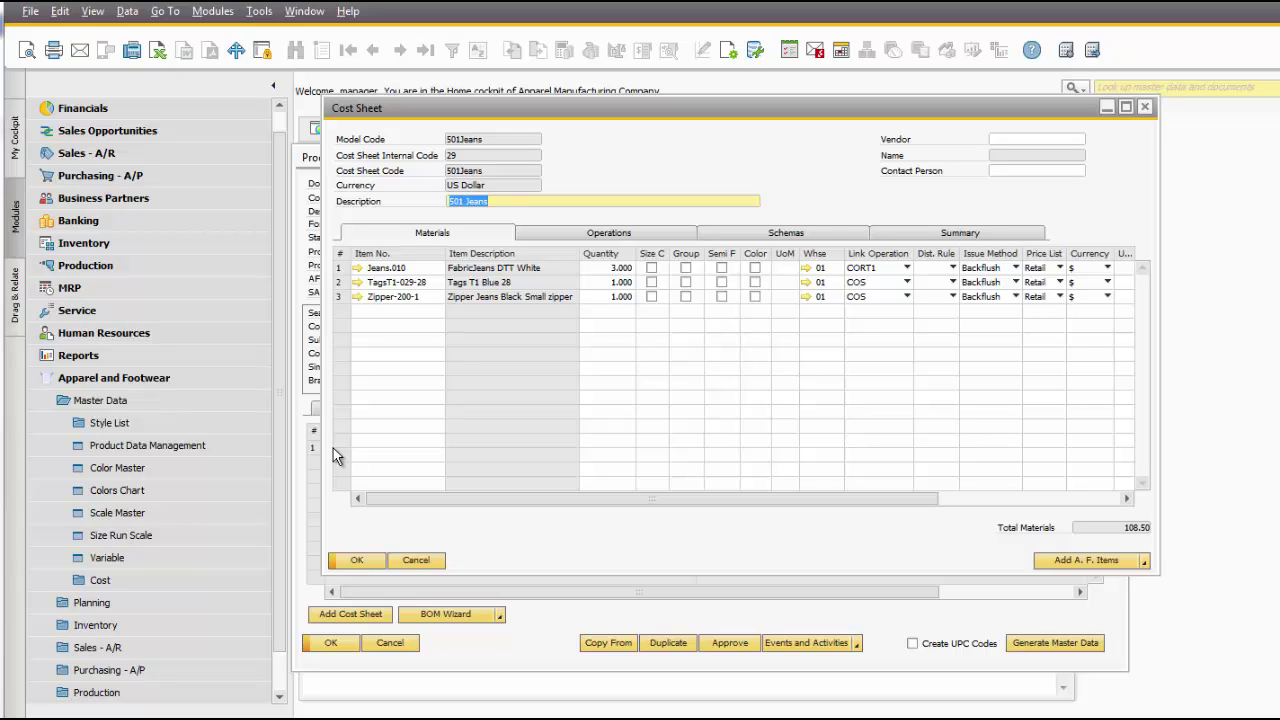
pyautogui.click(306, 163)
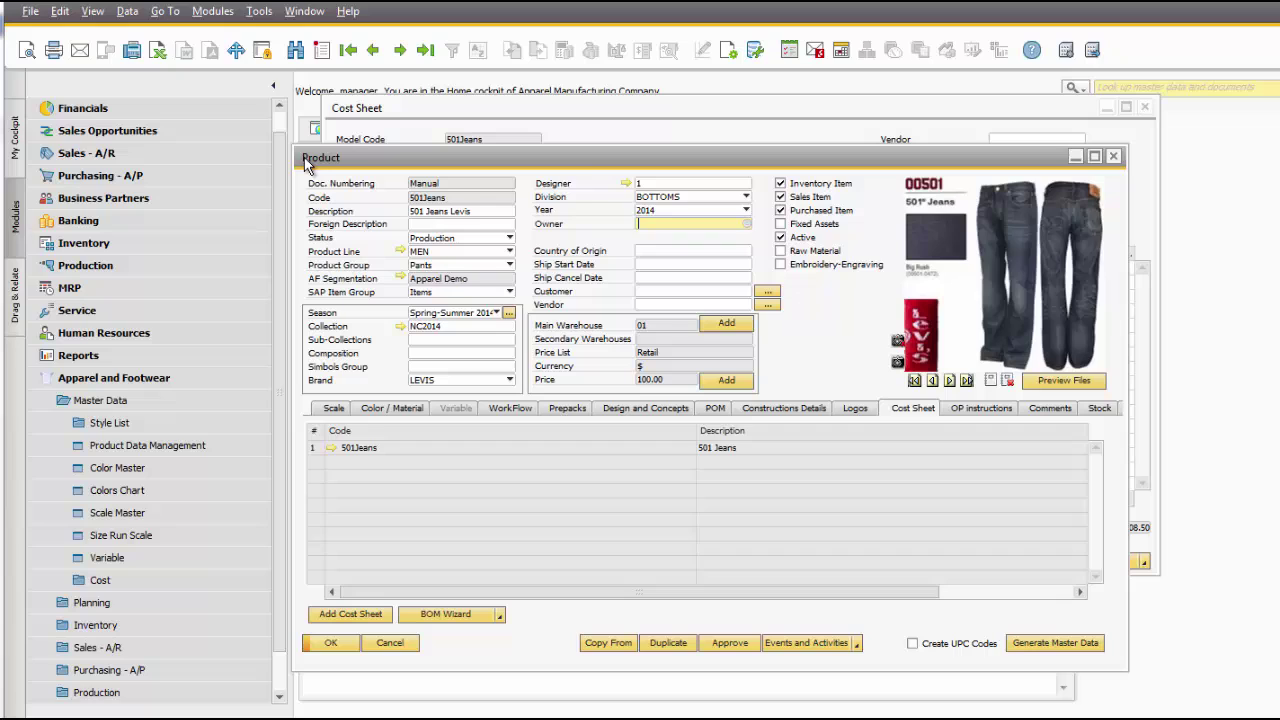
pyautogui.click(375, 412)
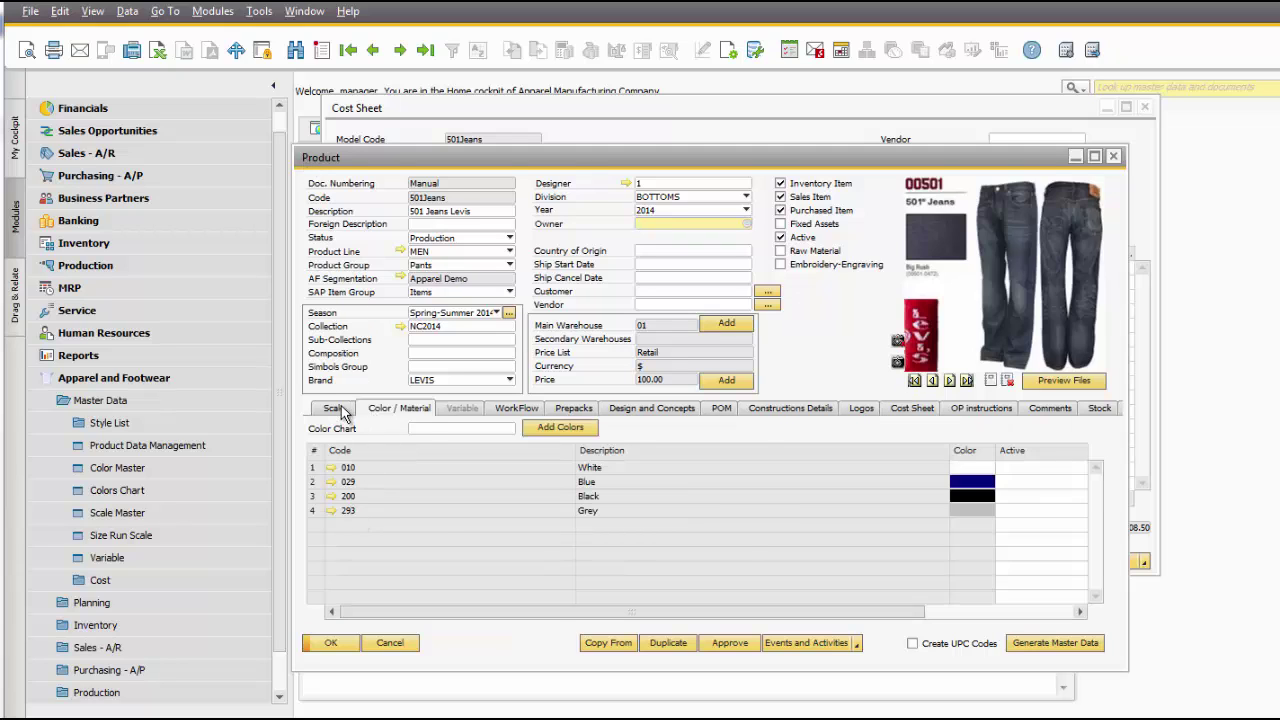
pyautogui.click(336, 409)
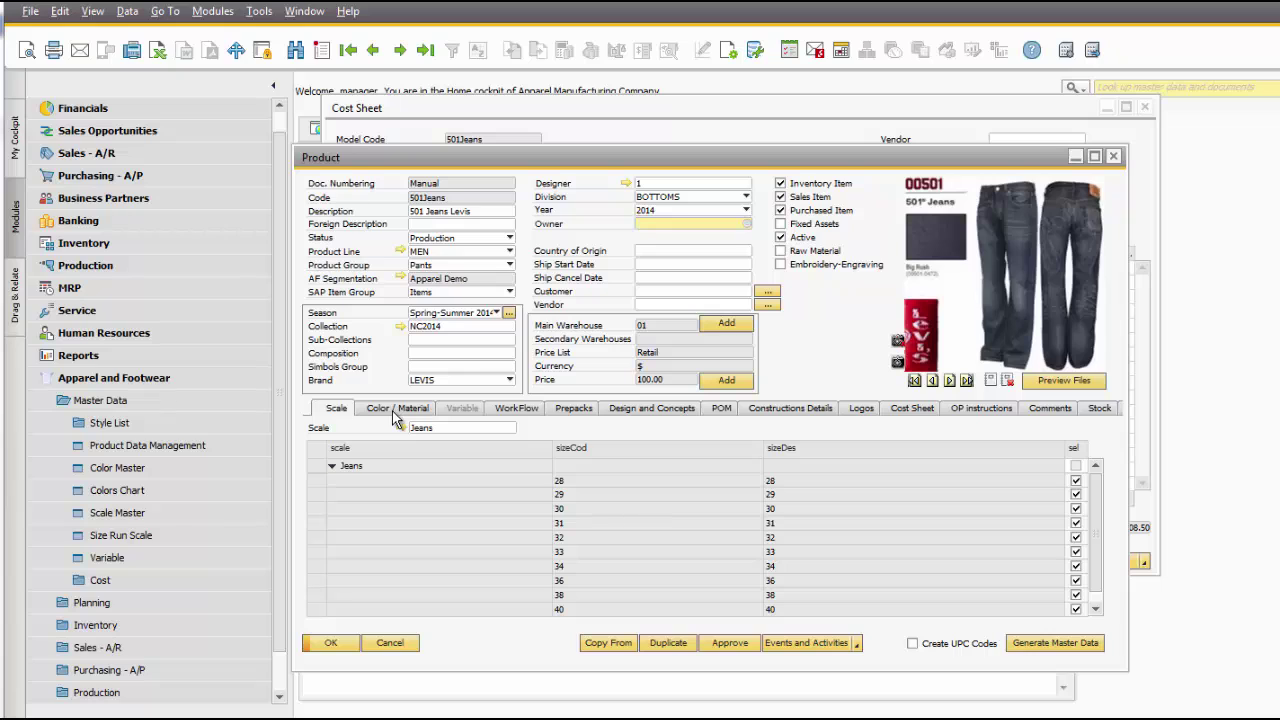
# In the cost sheet's materials, enable the Color option for the Jeans.010 fabric and the Semi F option for the TagsT1-029-28 tags.
pyautogui.click(534, 108)
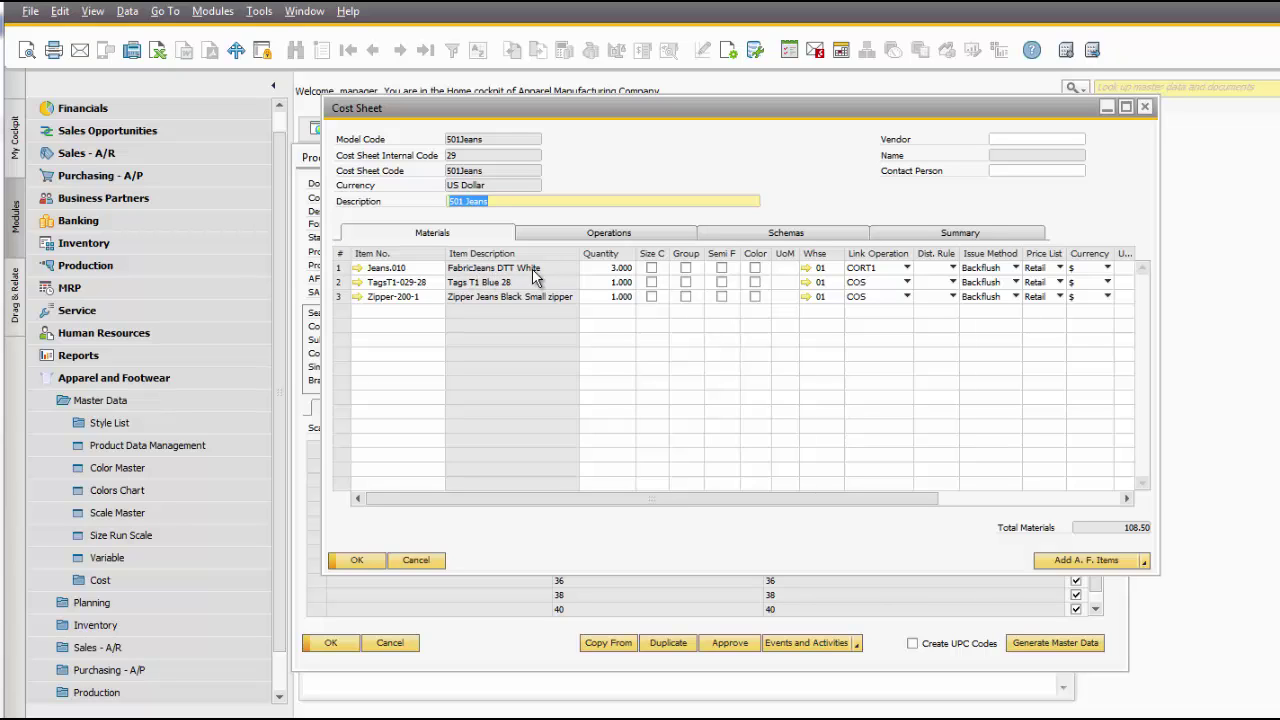
pyautogui.click(755, 268)
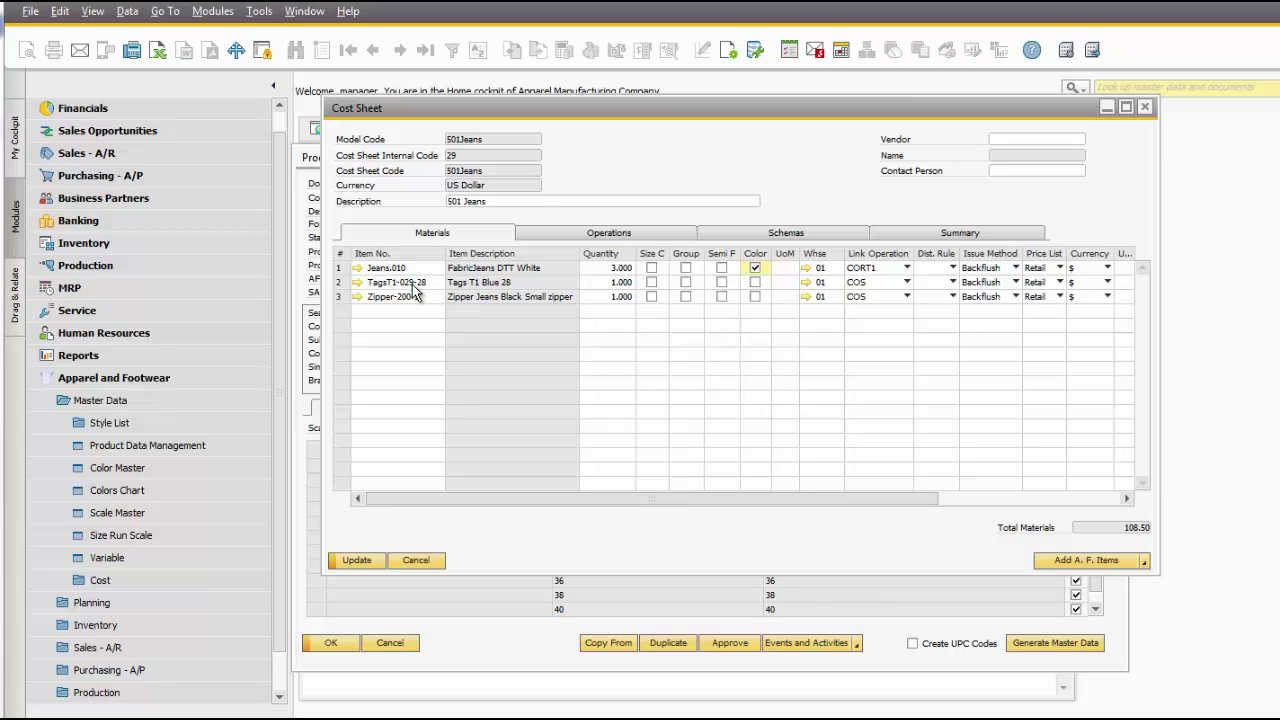
pyautogui.click(723, 283)
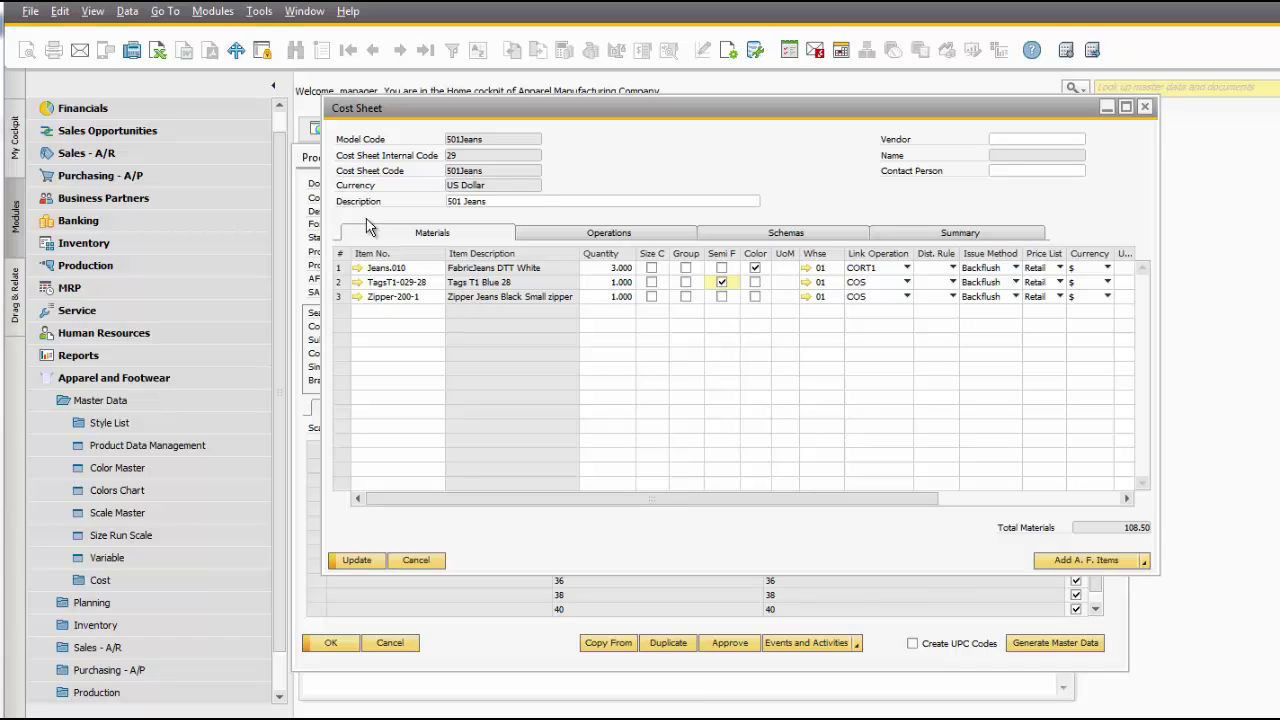
# Find products with the Garments AF segmentation and open the Zipper product to examine its size scale.
pyautogui.click(311, 166)
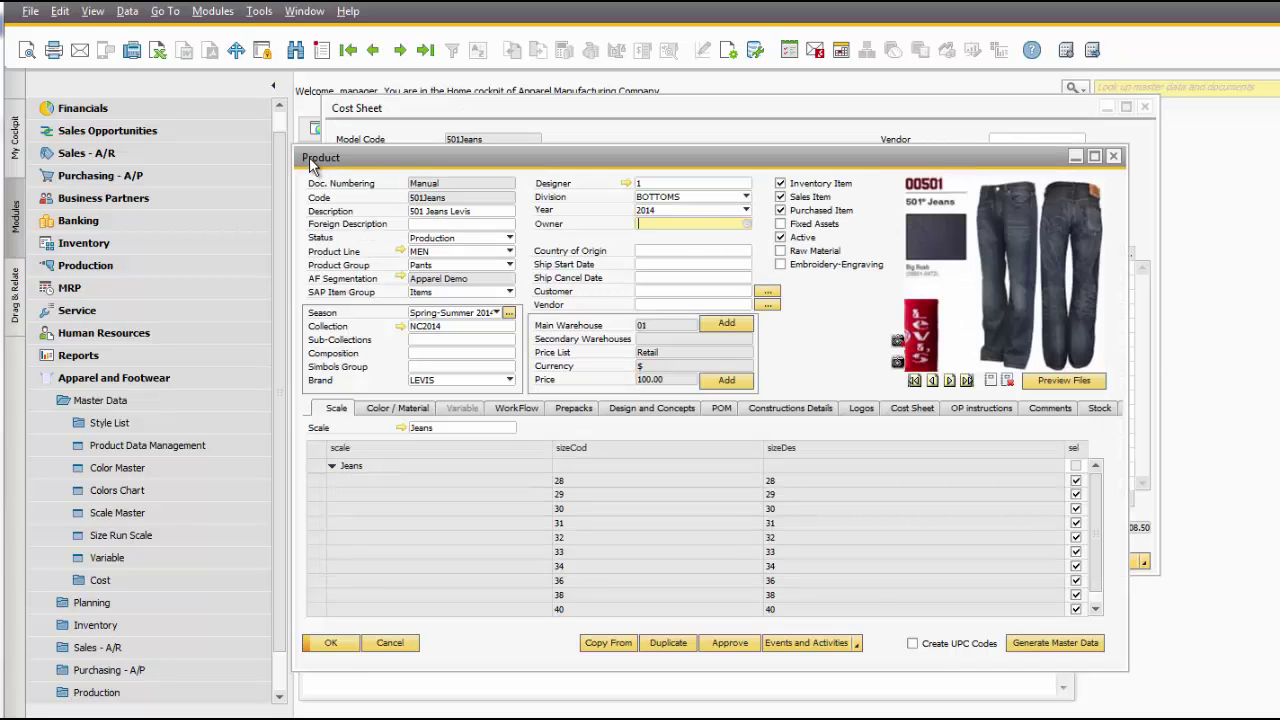
pyautogui.click(296, 51)
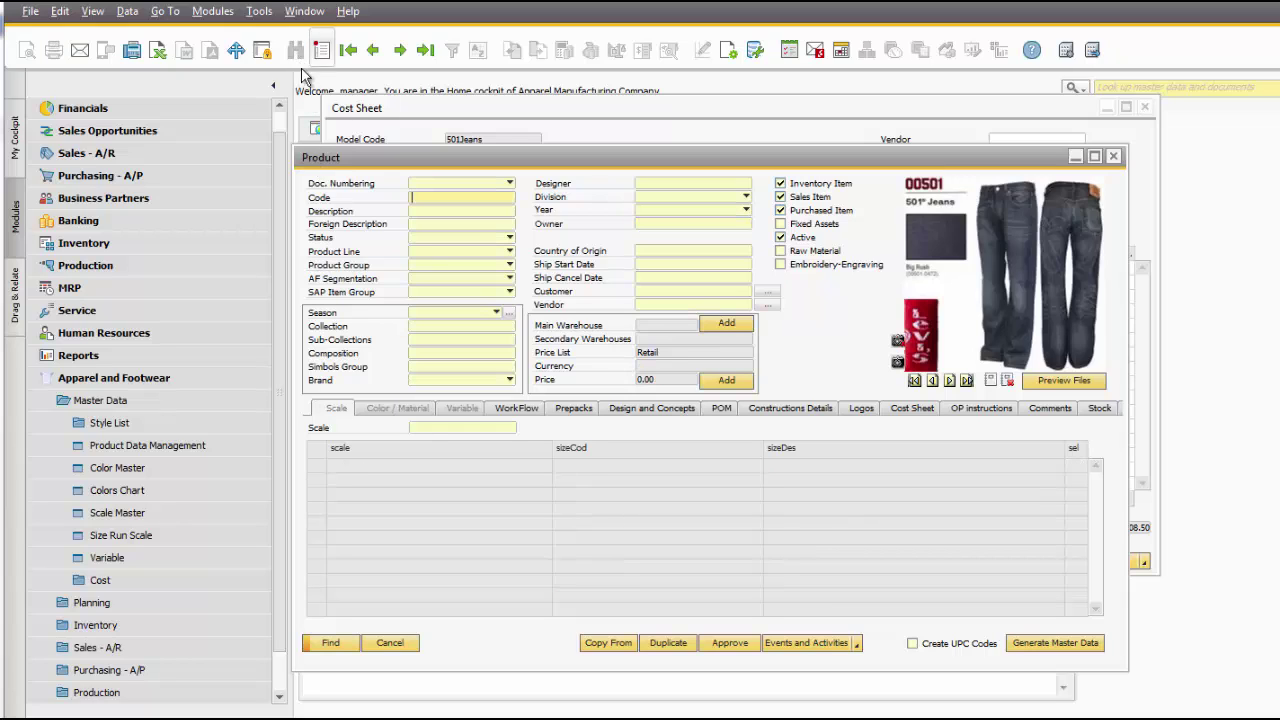
pyautogui.click(442, 279)
pyautogui.click(432, 374)
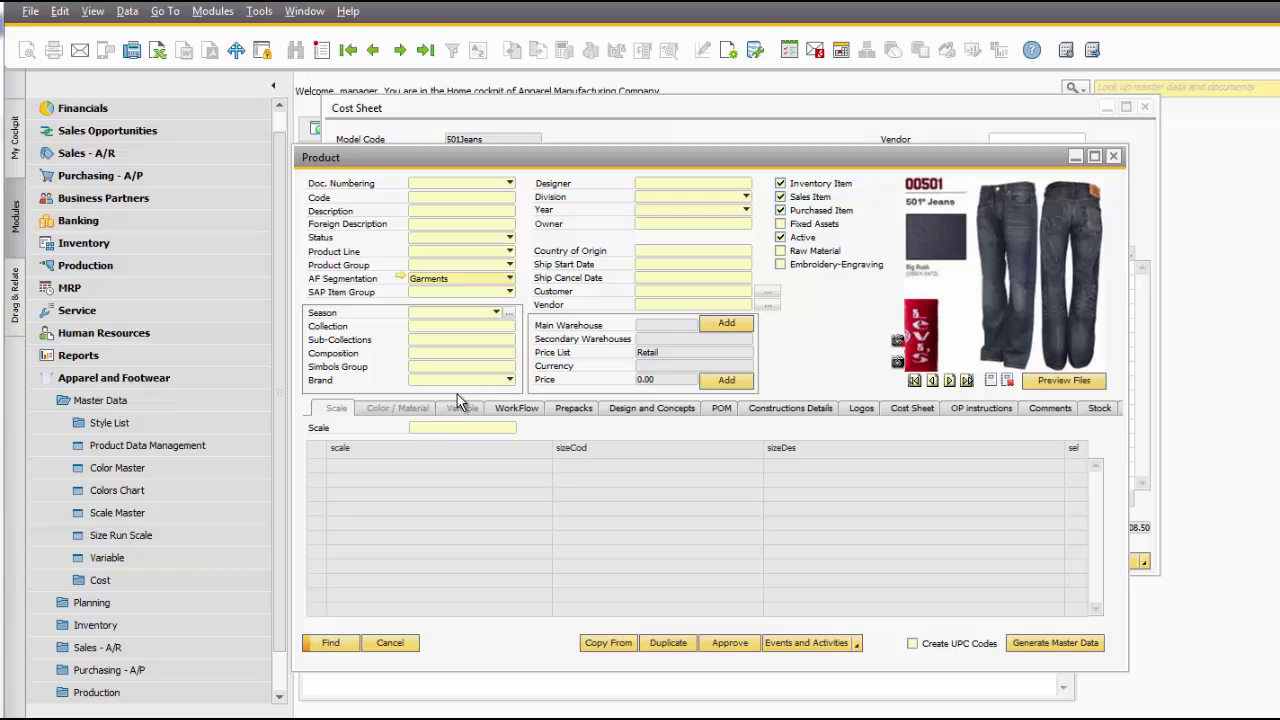
pyautogui.click(318, 645)
pyautogui.doubleClick(428, 333)
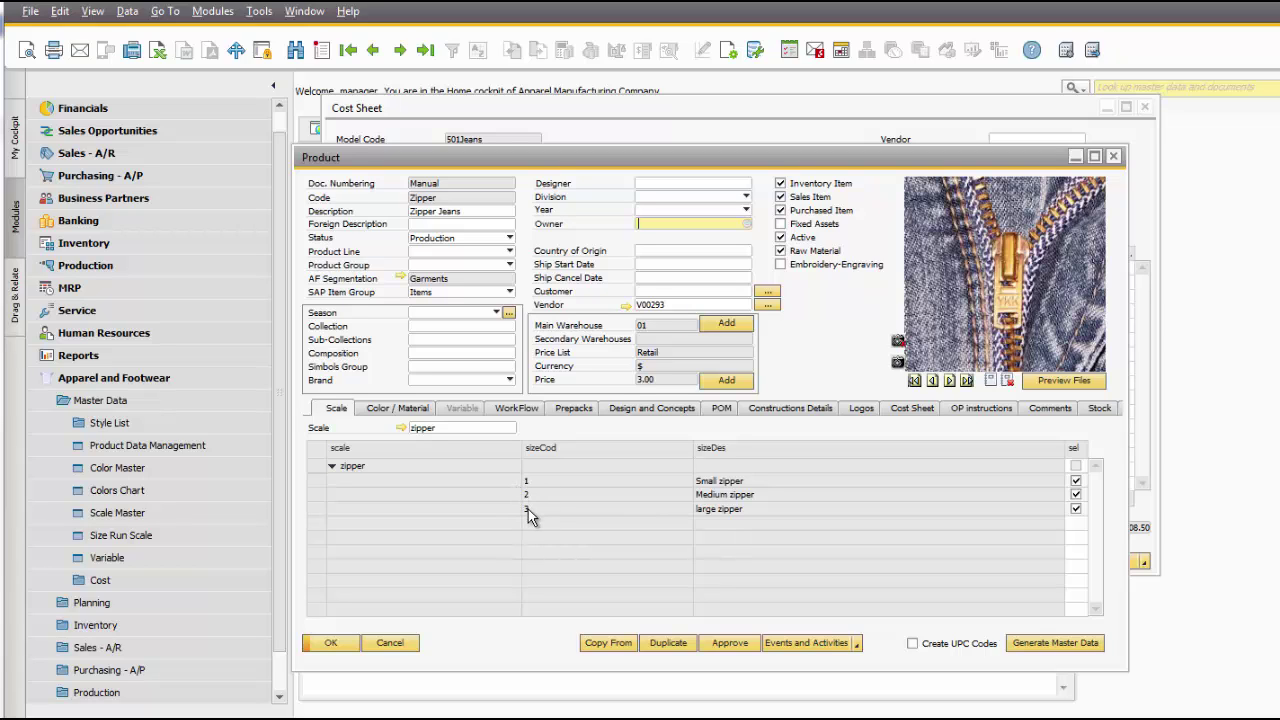
# Open the Zipper product's size scale and examine the code group assigned to each zipper size.
pyautogui.click(401, 428)
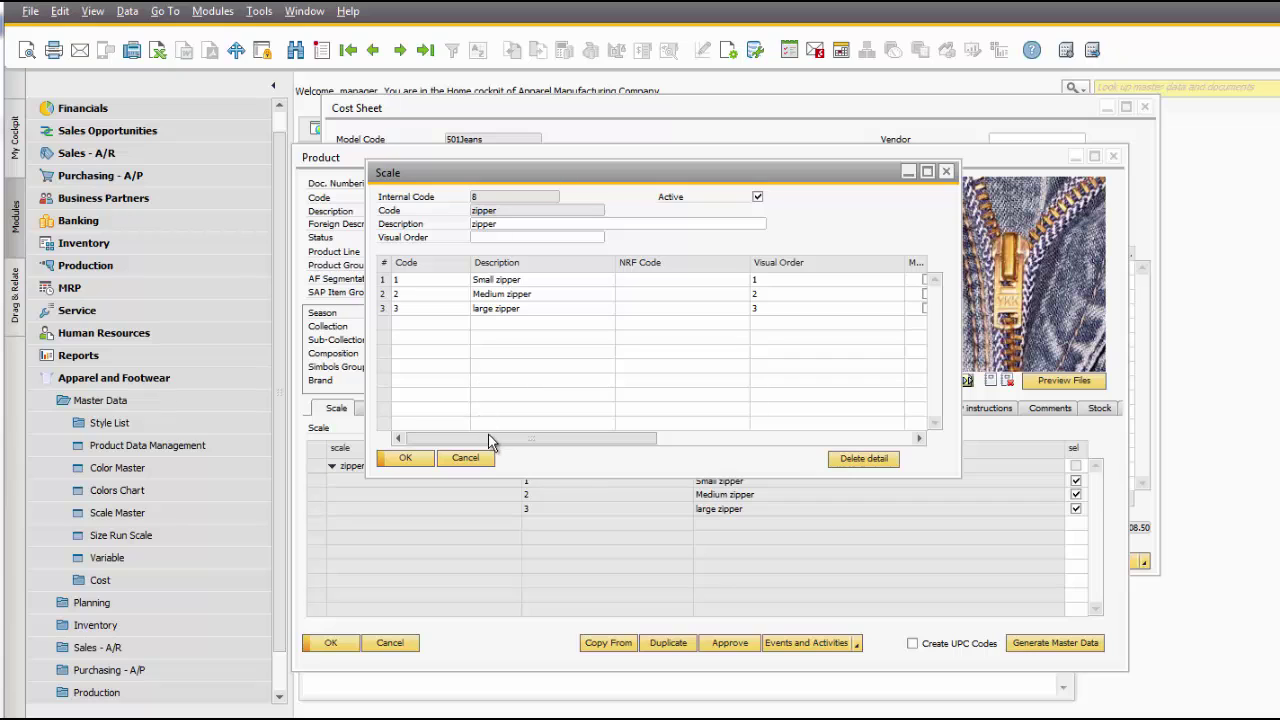
pyautogui.moveTo(490, 438); pyautogui.dragTo(678, 442)
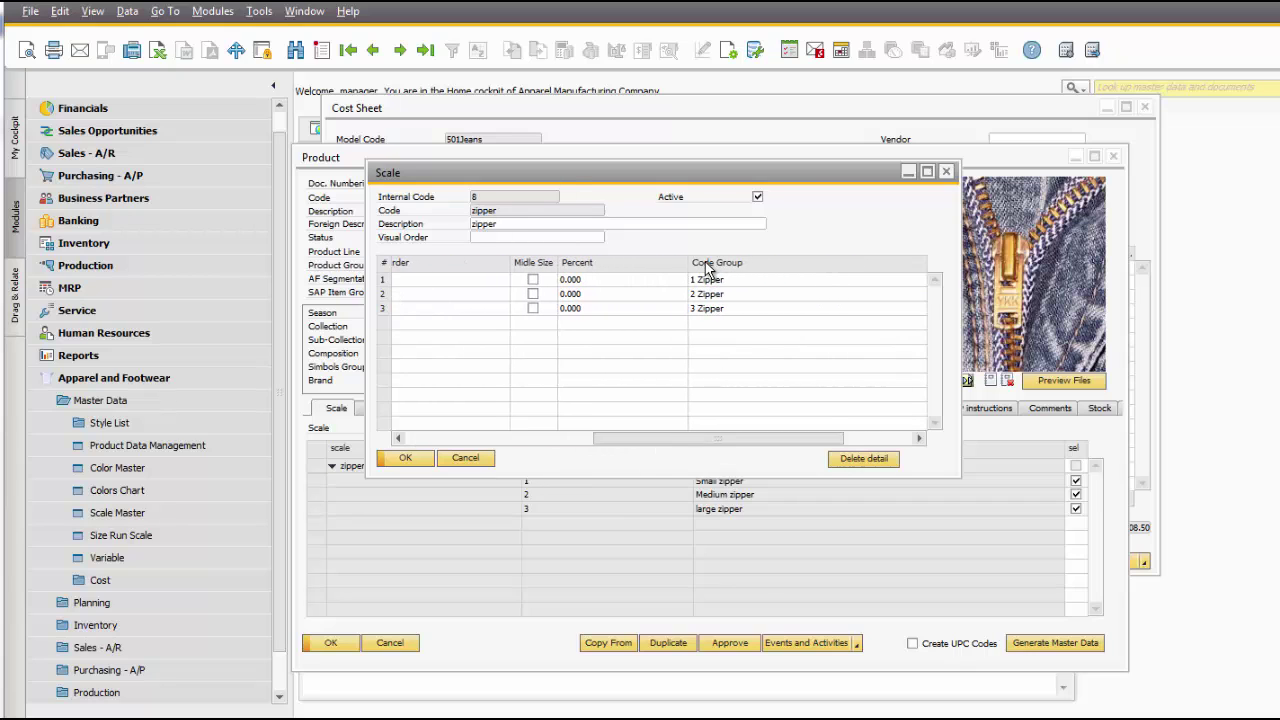
pyautogui.moveTo(683, 437); pyautogui.dragTo(612, 441)
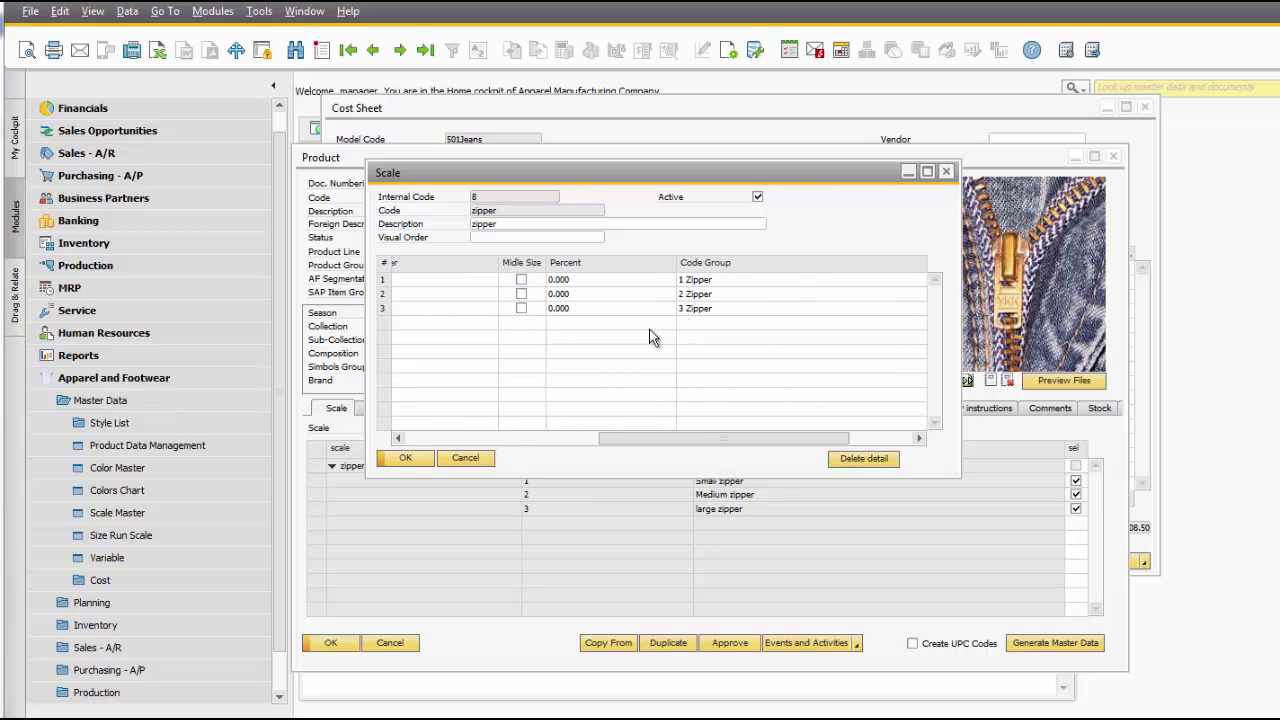
pyautogui.click(405, 459)
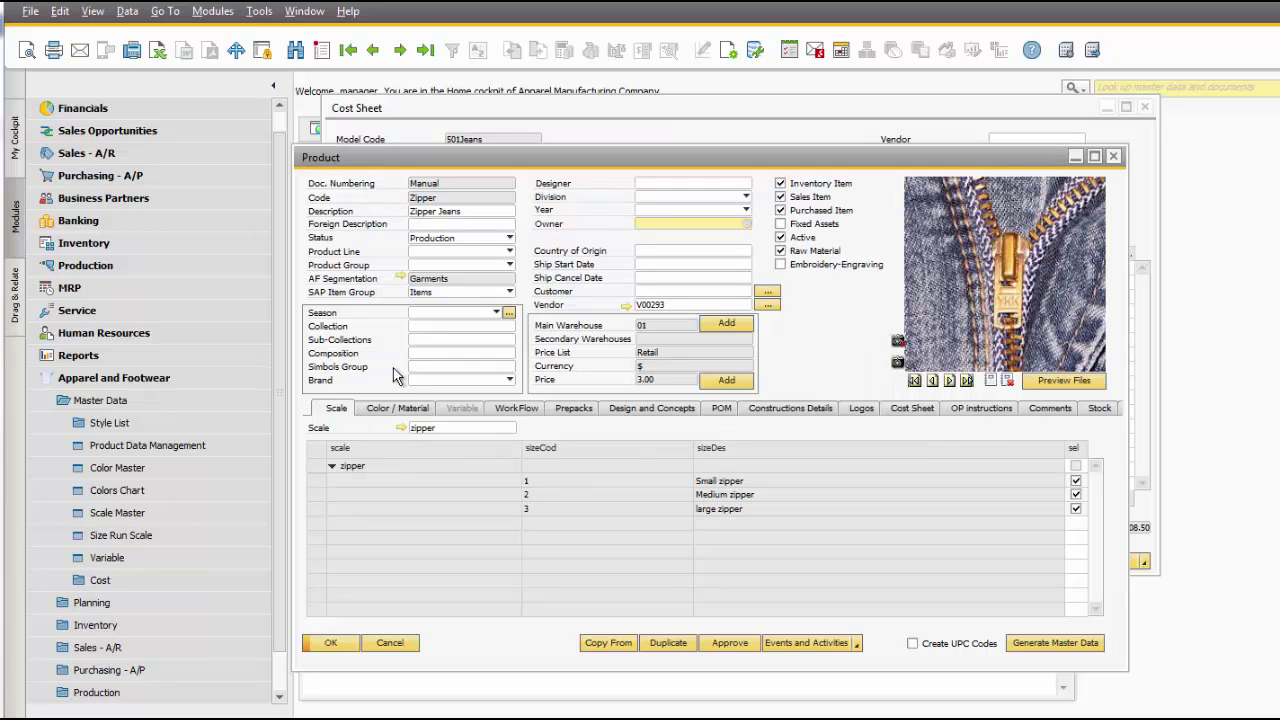
# Find the product with code 501 and examine the code groups in its Jeans size scale.
pyautogui.click(295, 49)
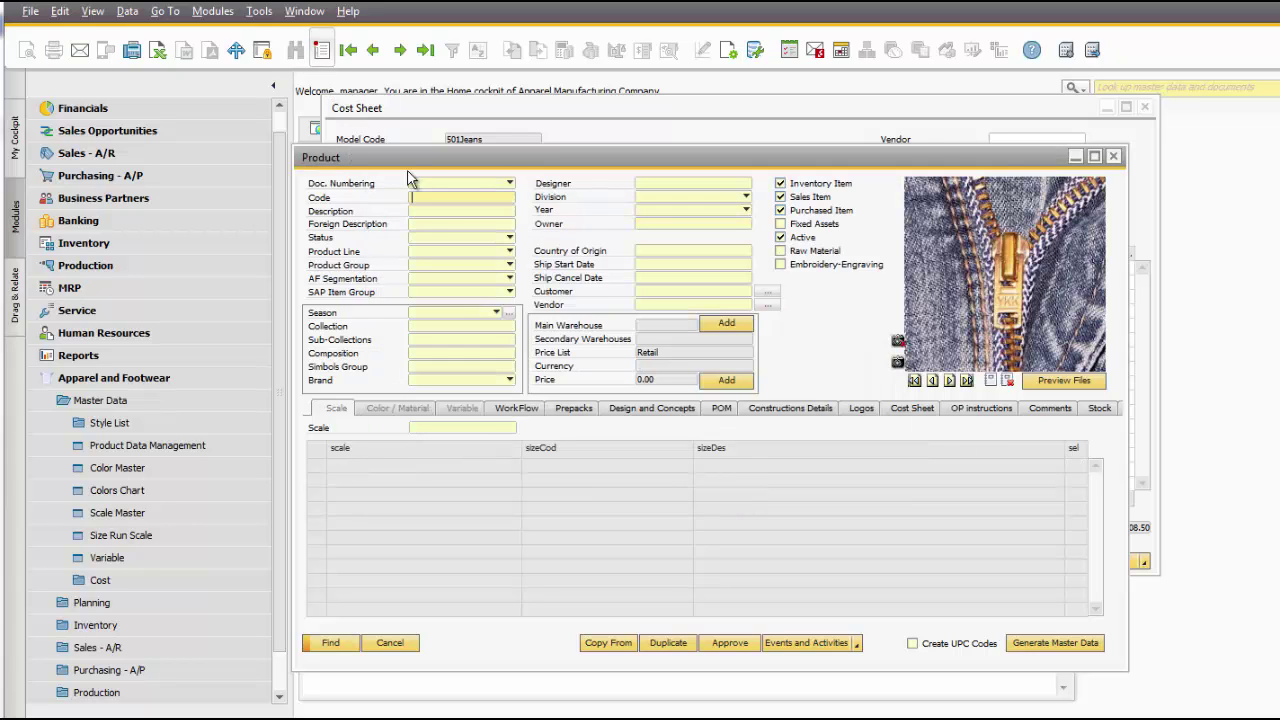
pyautogui.write('501')
pyautogui.click(349, 643)
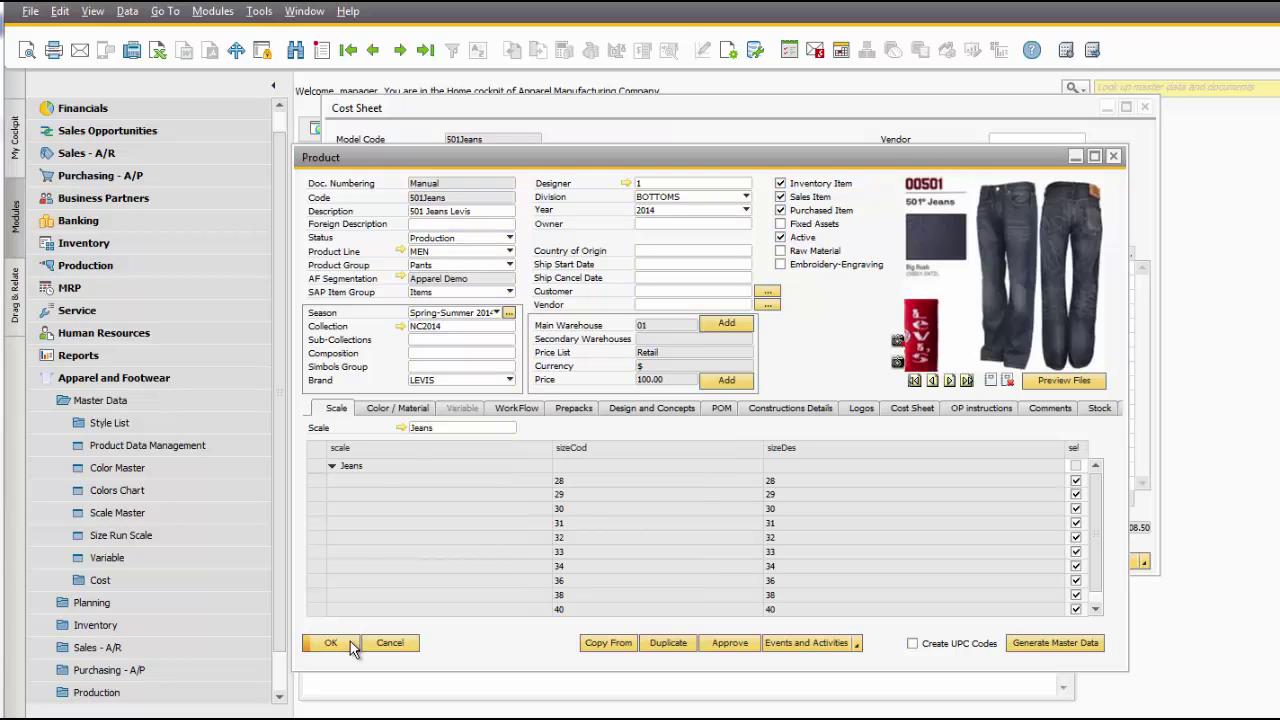
pyautogui.click(401, 428)
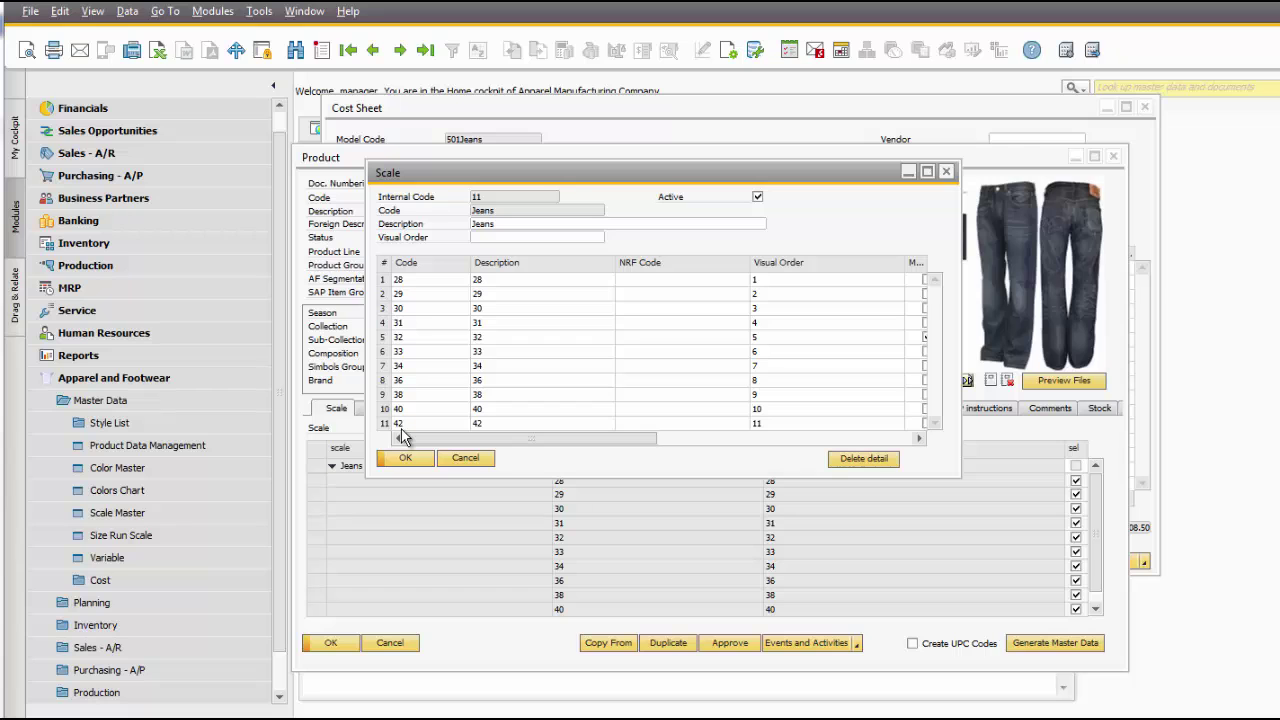
pyautogui.moveTo(367, 437); pyautogui.dragTo(118, 424)
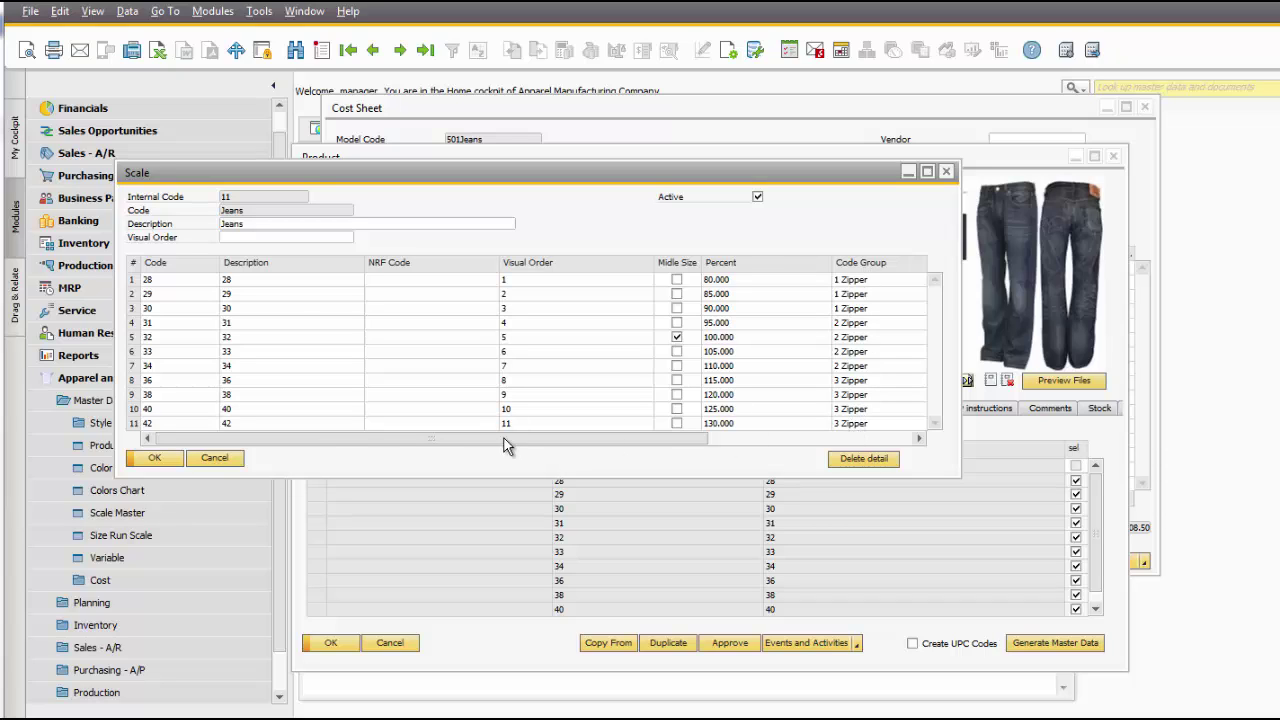
pyautogui.click(155, 458)
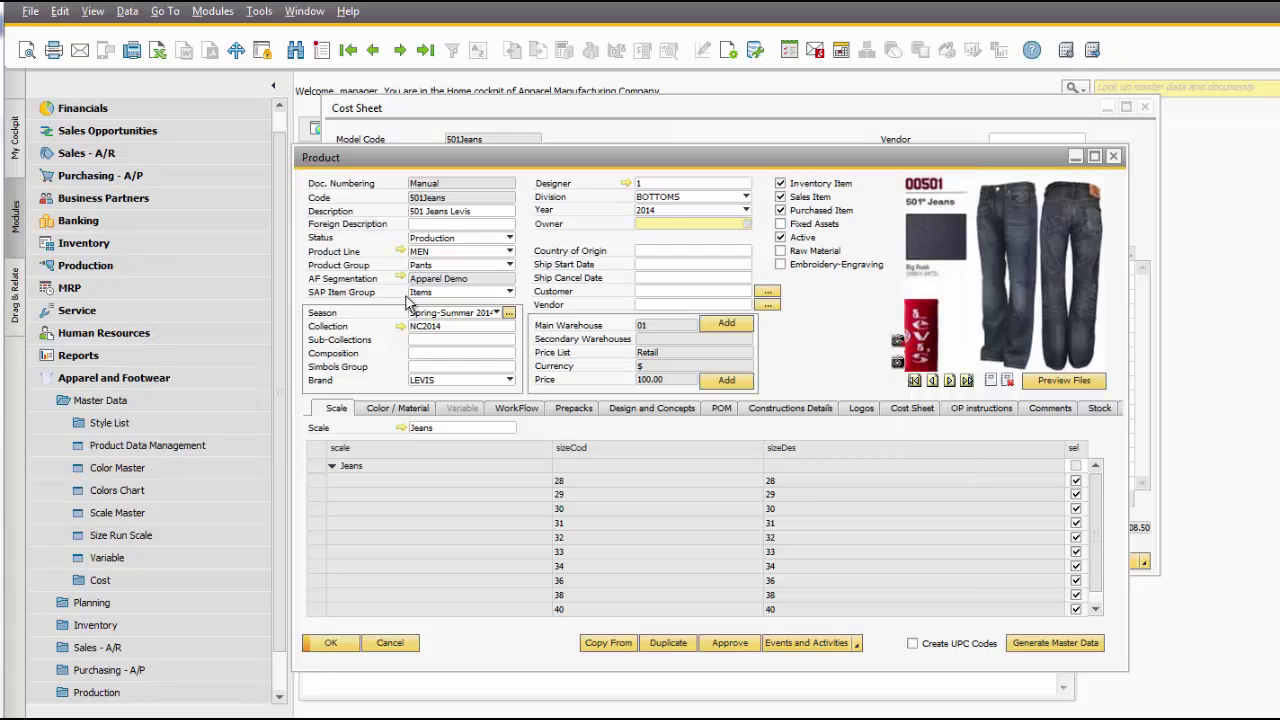
# In the 501Jeans cost sheet's materials, enable the Group option for the Zipper-200-1 item.
pyautogui.click(680, 109)
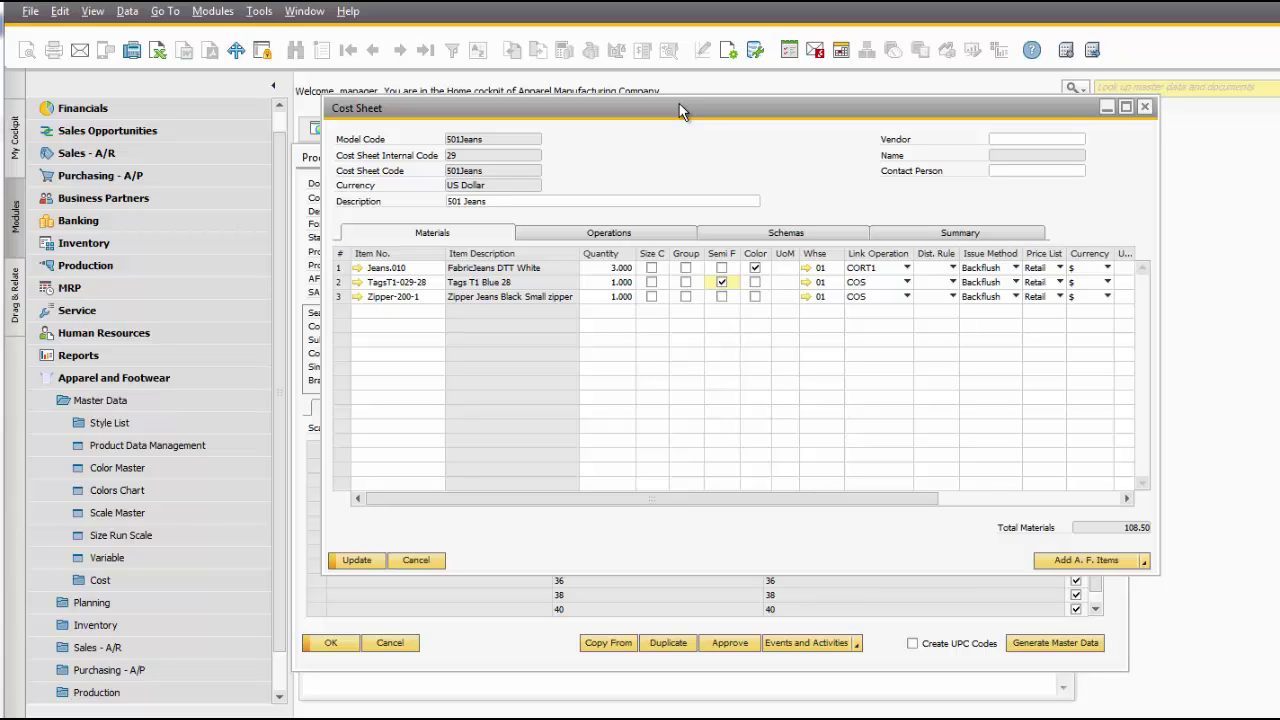
pyautogui.click(686, 297)
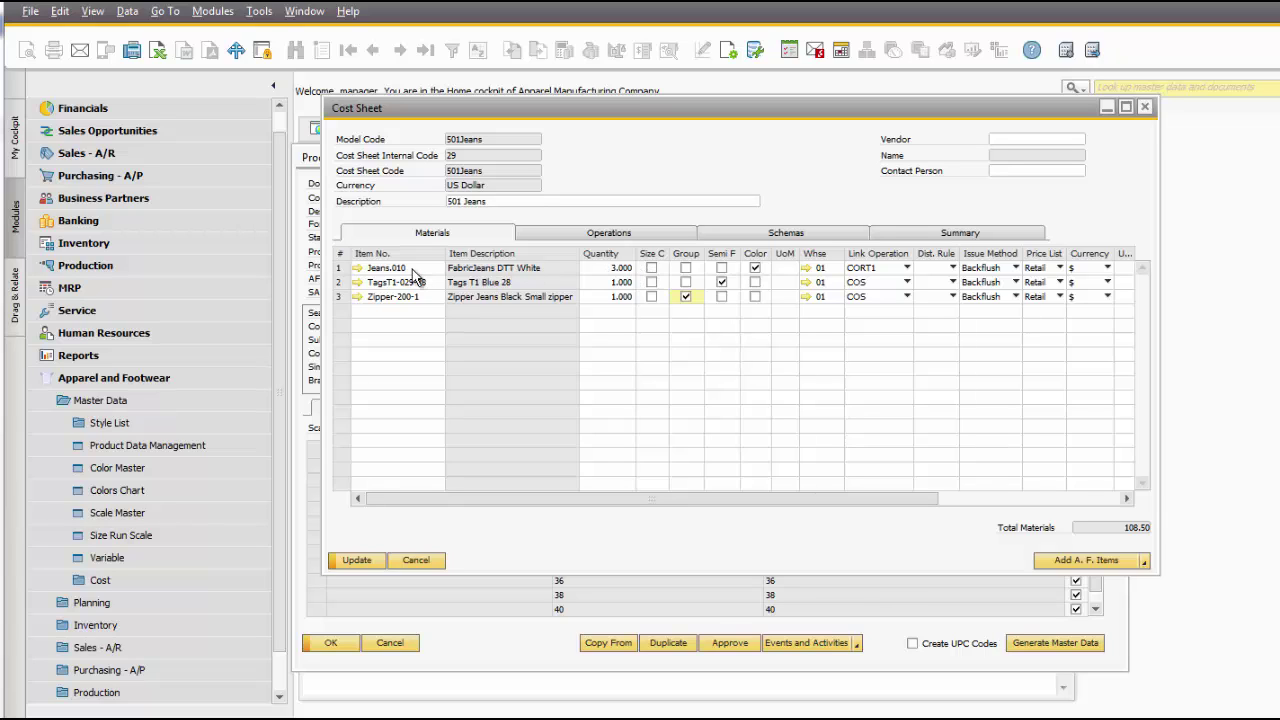
# Reopen the 501Jeans product's Jeans scale and examine the middle size and the percentage for each size.
pyautogui.click(309, 167)
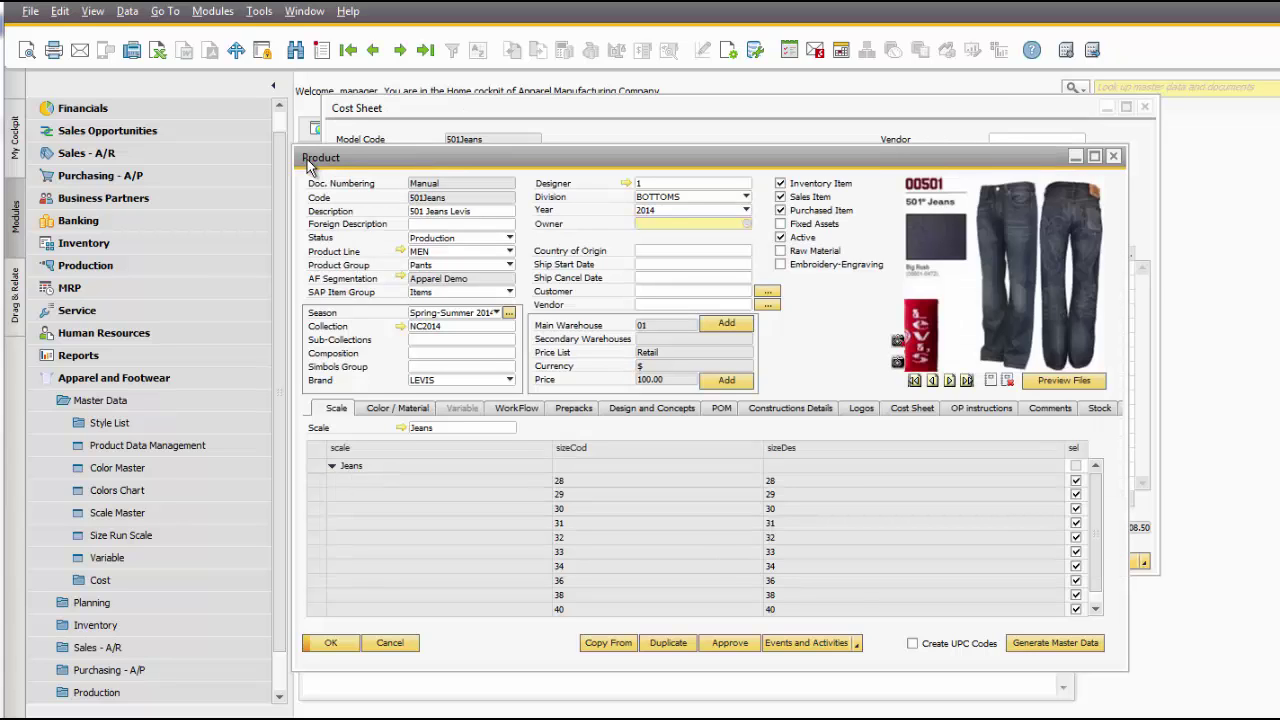
pyautogui.click(401, 427)
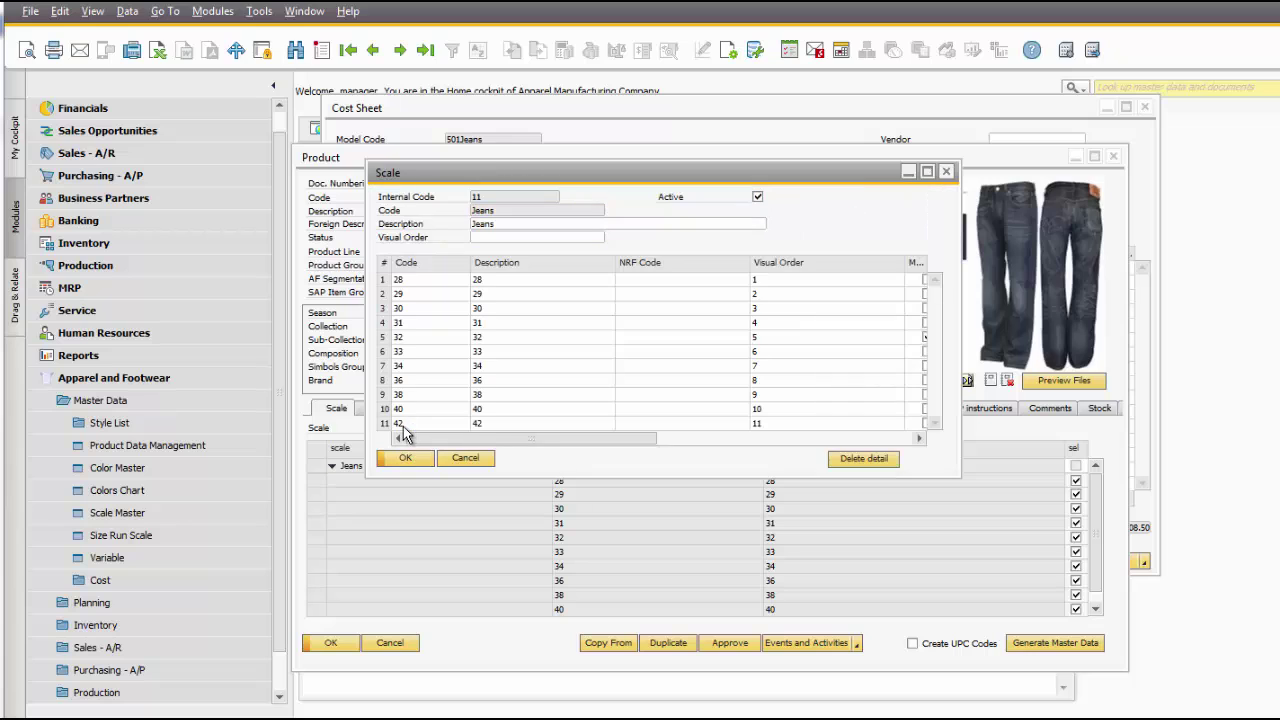
pyautogui.moveTo(368, 435); pyautogui.dragTo(241, 435)
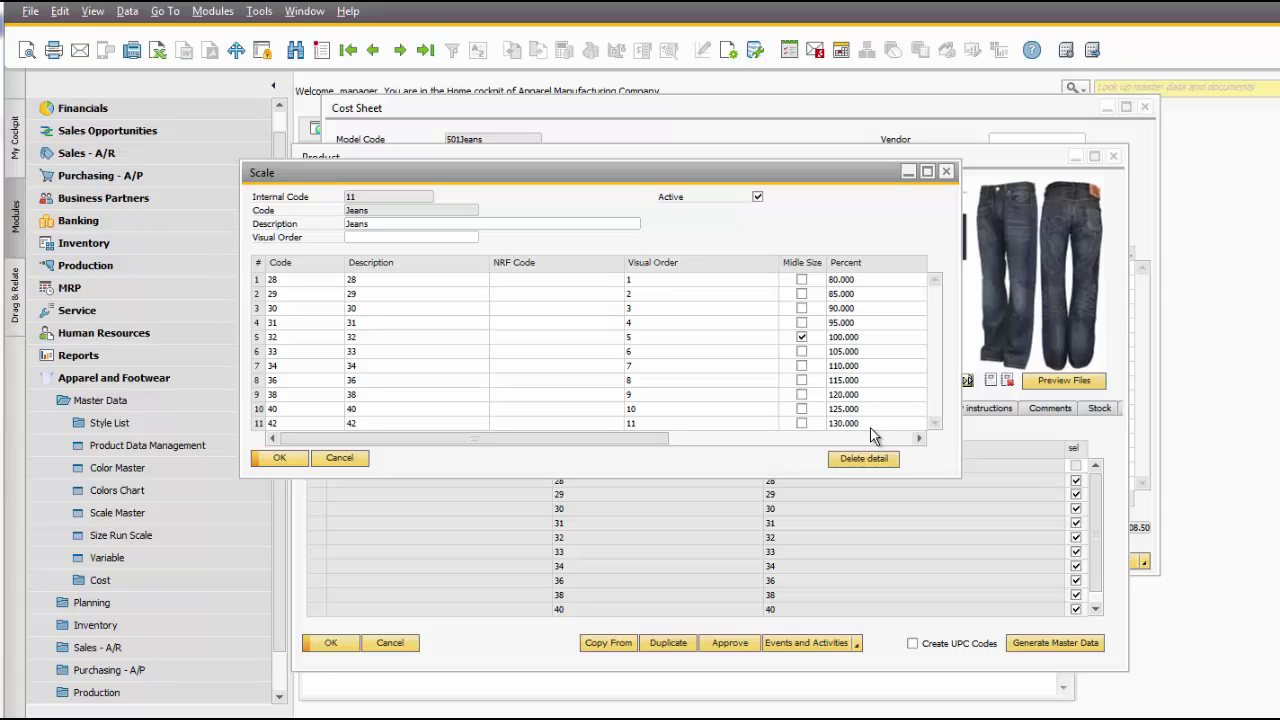
pyautogui.click(295, 457)
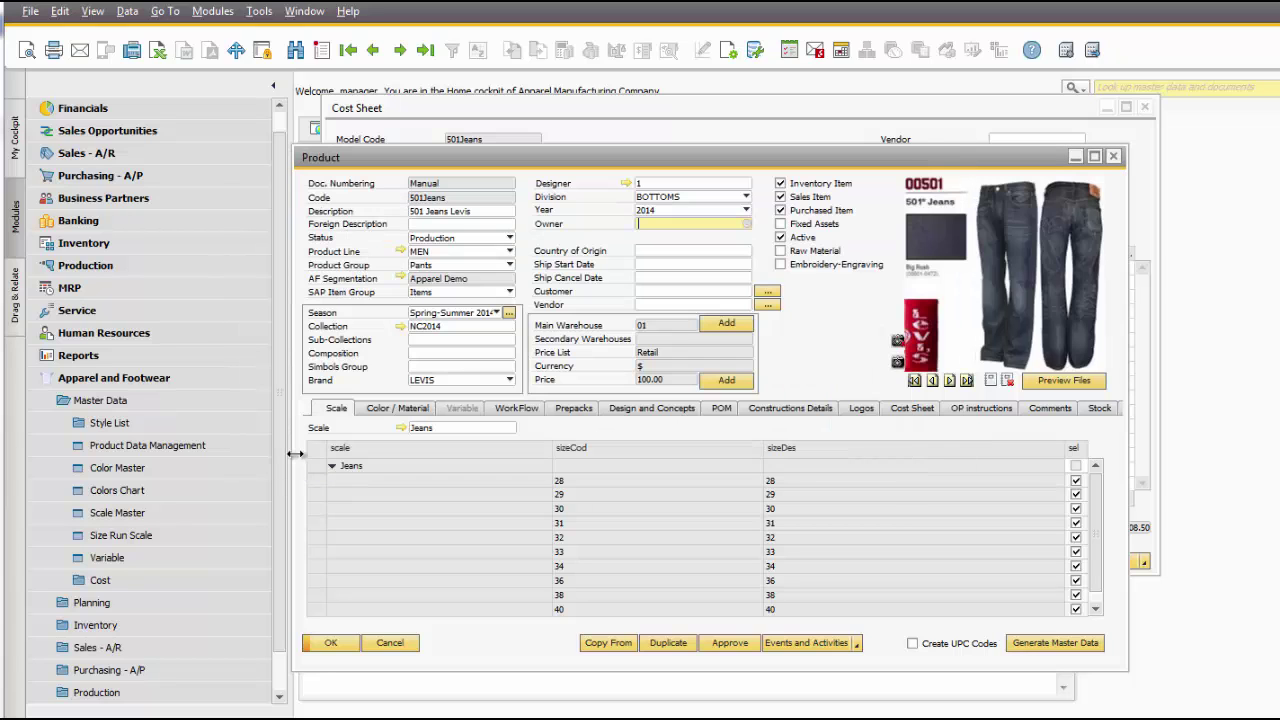
# Enable the Size C option for the Jeans.010 fabric in the cost sheet's materials, then update and close the cost sheet.
pyautogui.click(902, 412)
pyautogui.click(1148, 438)
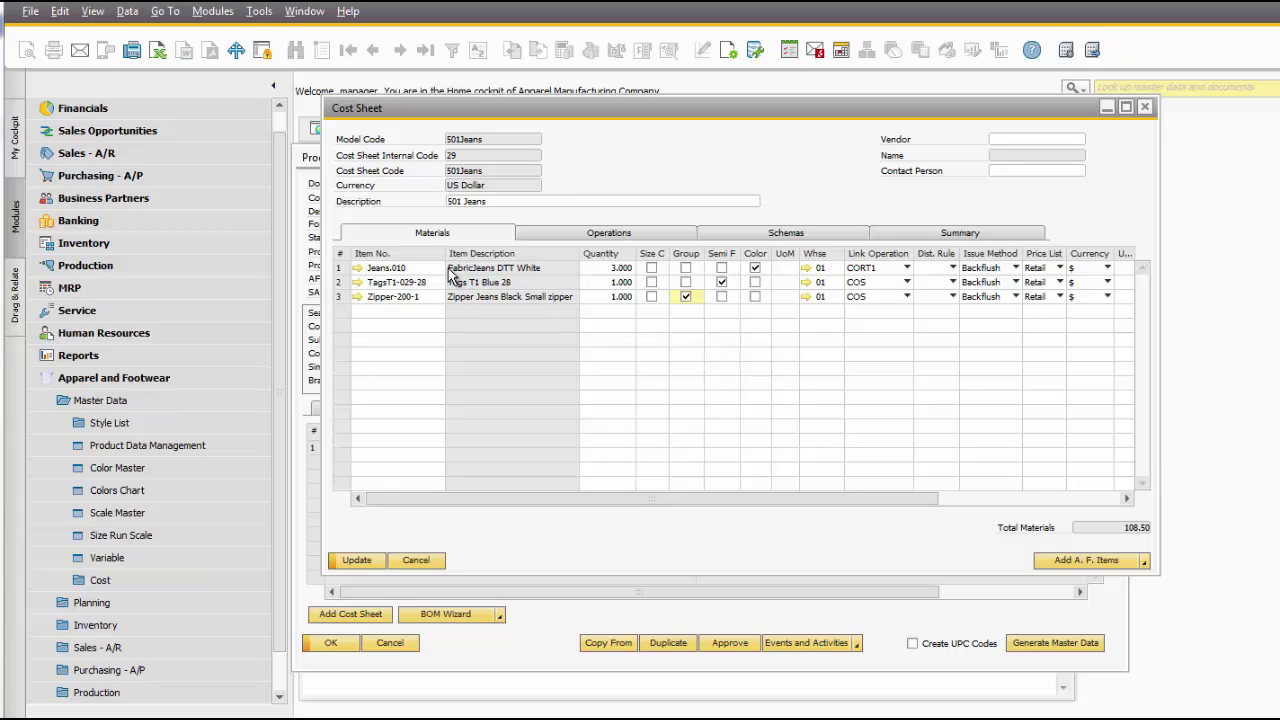
pyautogui.click(651, 268)
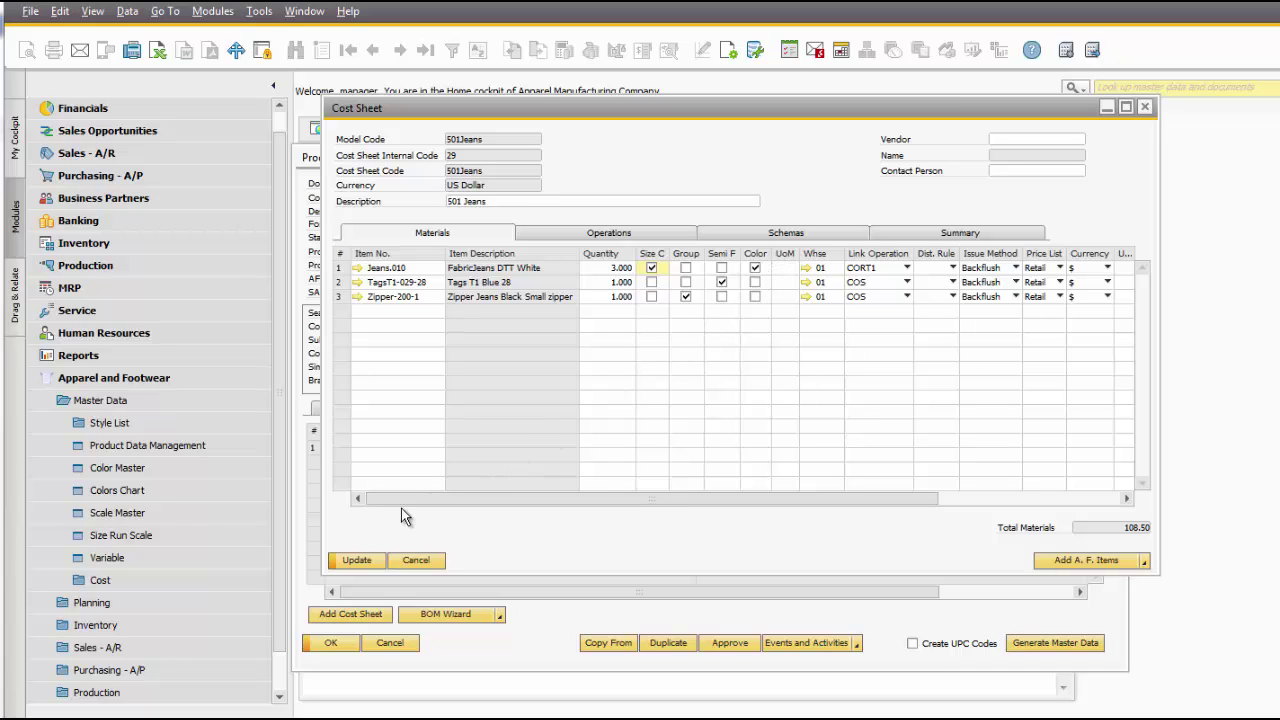
pyautogui.click(360, 561)
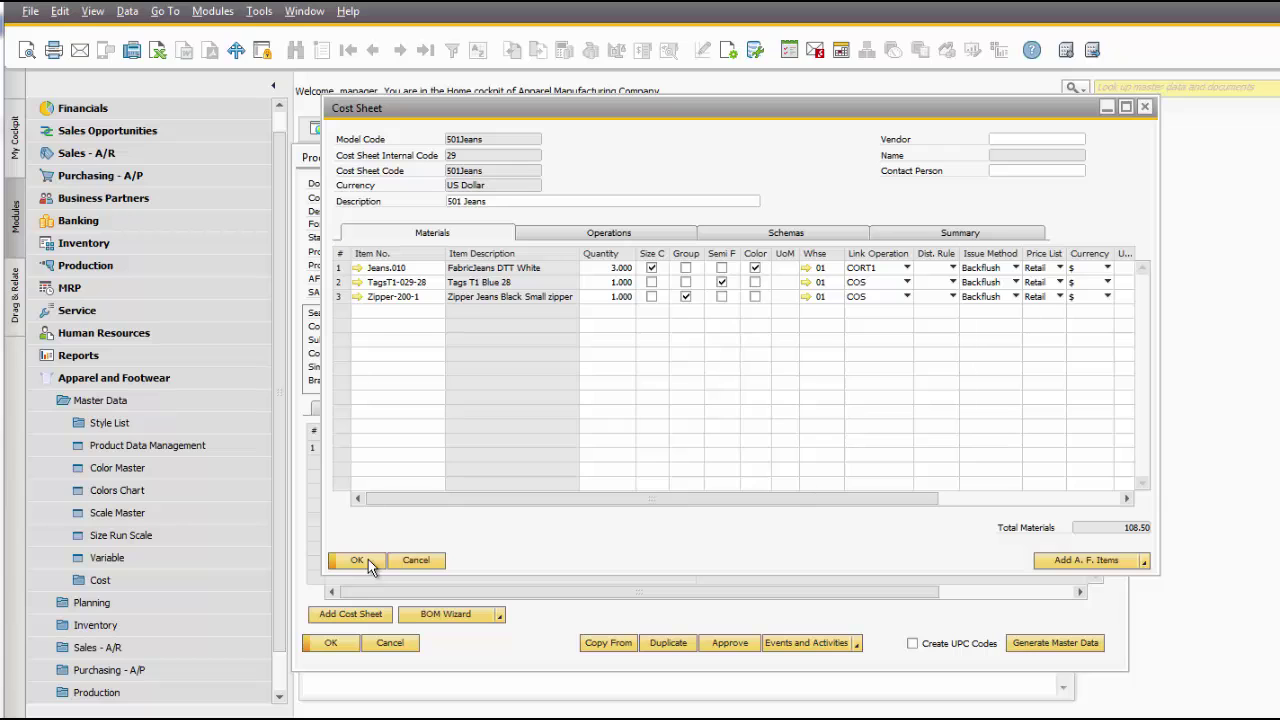
pyautogui.click(360, 561)
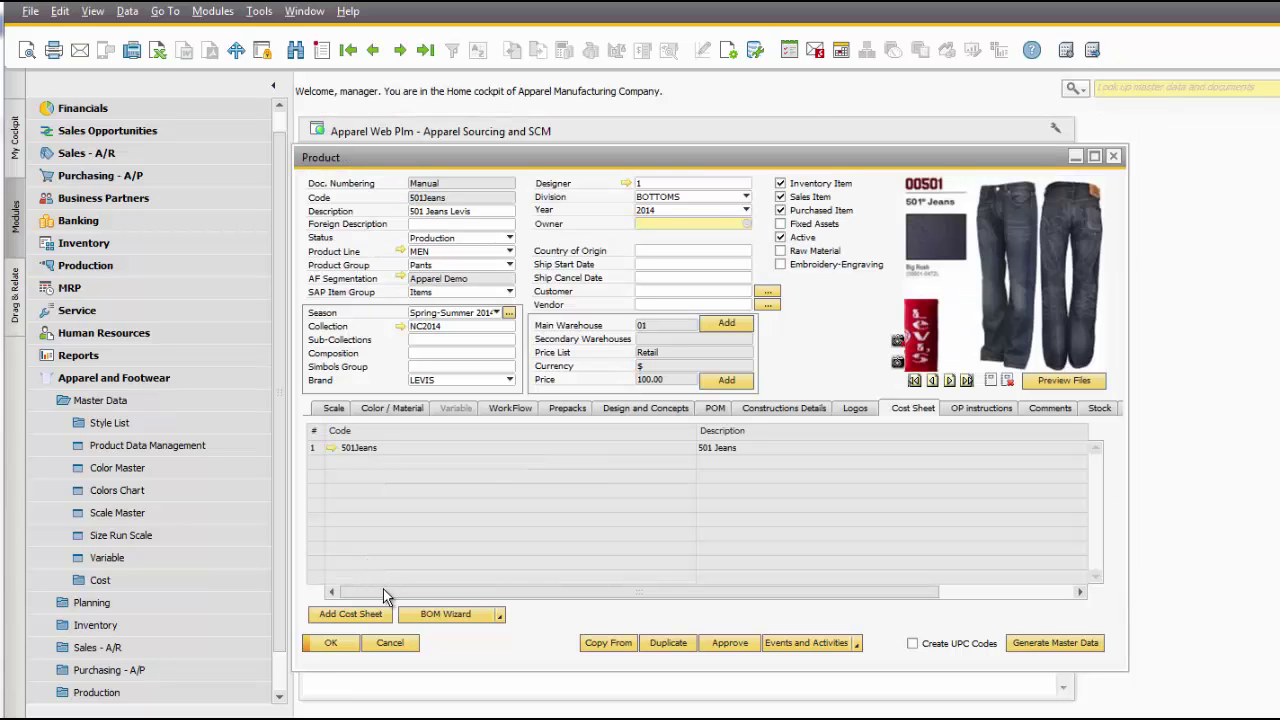
pyautogui.moveTo(386, 592)
pyautogui.mouseDown()
pyautogui.moveTo(528, 598)
pyautogui.moveTo(365, 592)
pyautogui.mouseUp()
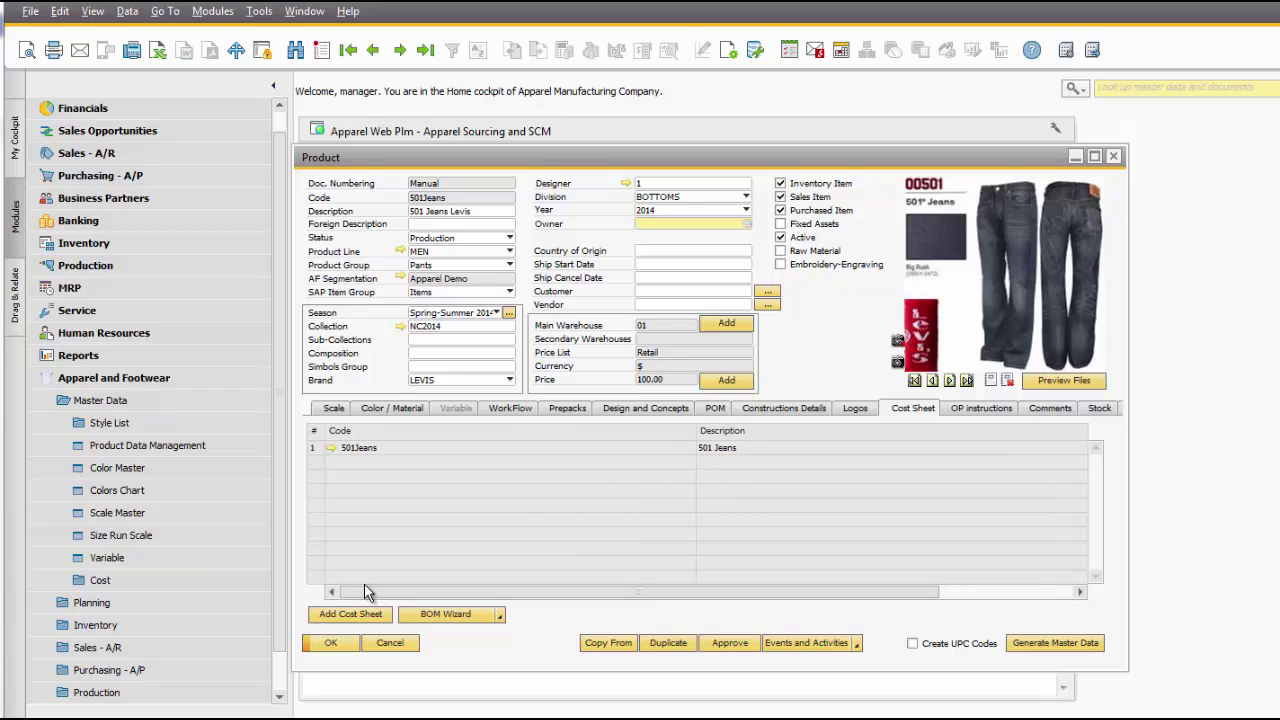